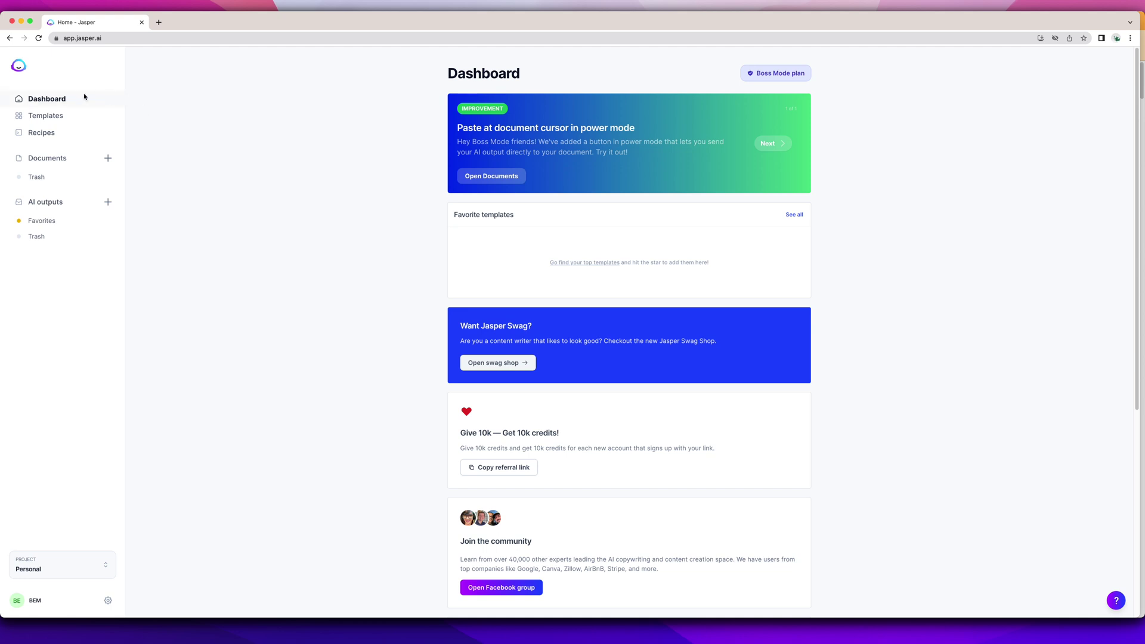
Step: Filter the template gallery to the Blog category and open Blog Post Topic Ideas
{"action": "left_click", "coordinate": [51, 115]}
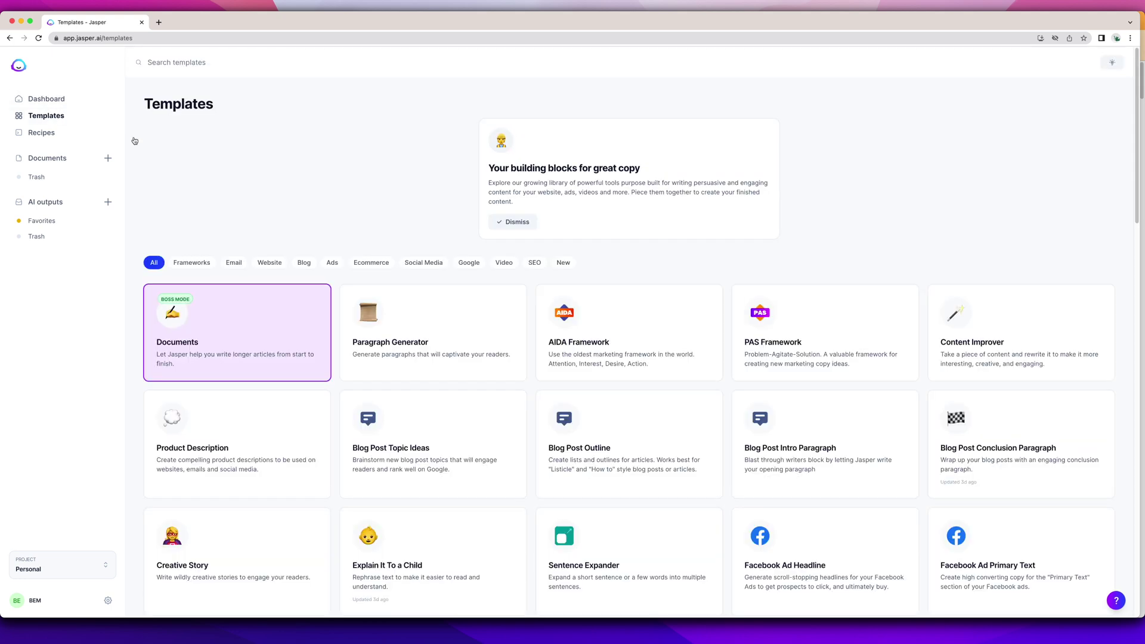
{"action": "left_click", "coordinate": [302, 265]}
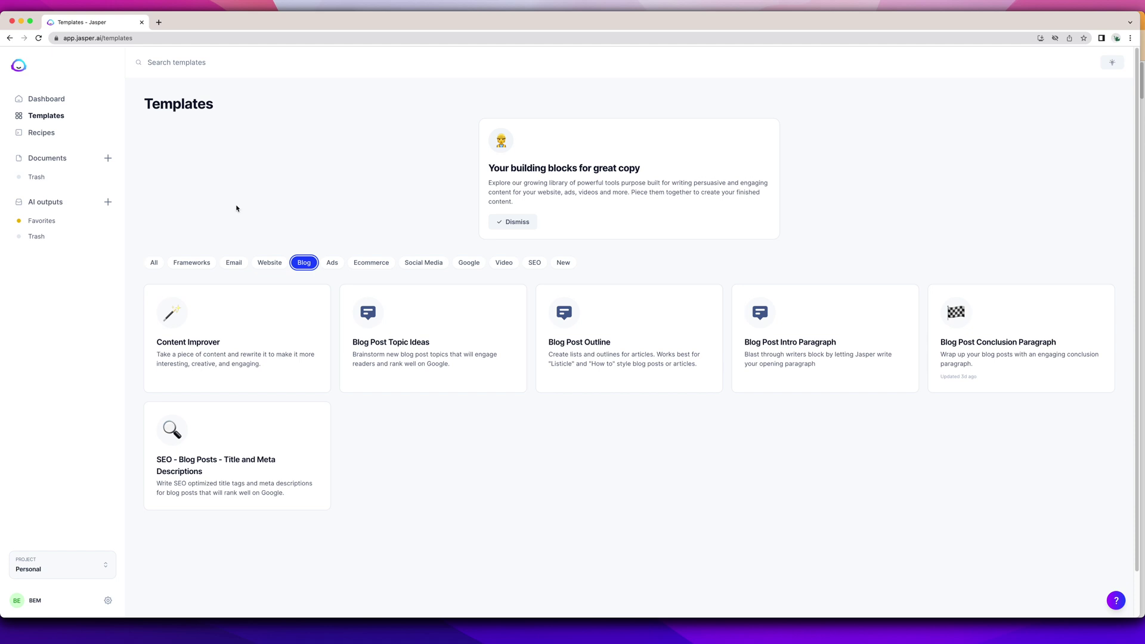
{"action": "left_click", "coordinate": [404, 350]}
Step: Fill the Blog Post Topic Ideas form with company 'Twinsmommy', description and tone, then generate ideas
{"action": "left_click", "coordinate": [89, 139]}
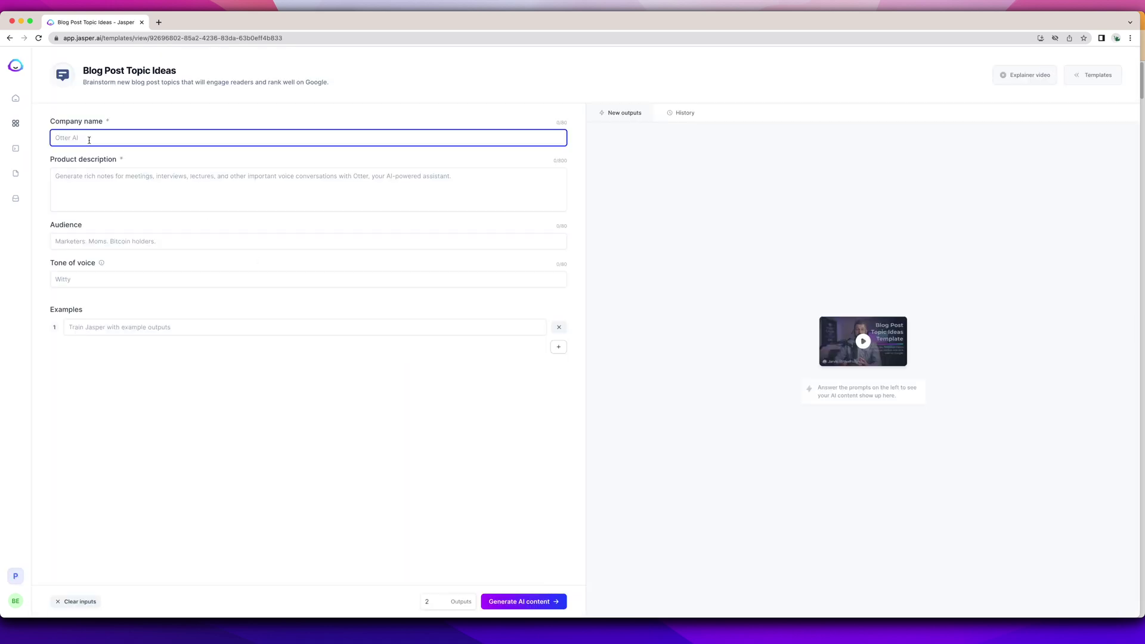
{"action": "type", "text": "Twinsmommy"}
{"action": "left_click", "coordinate": [99, 176]}
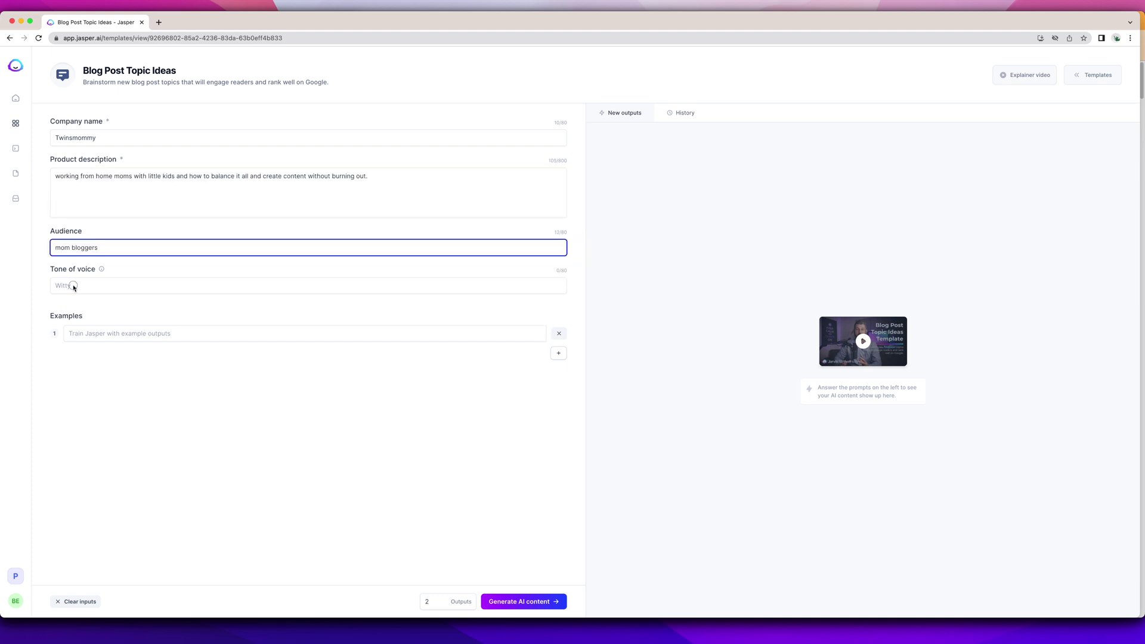
{"action": "left_click", "coordinate": [73, 285]}
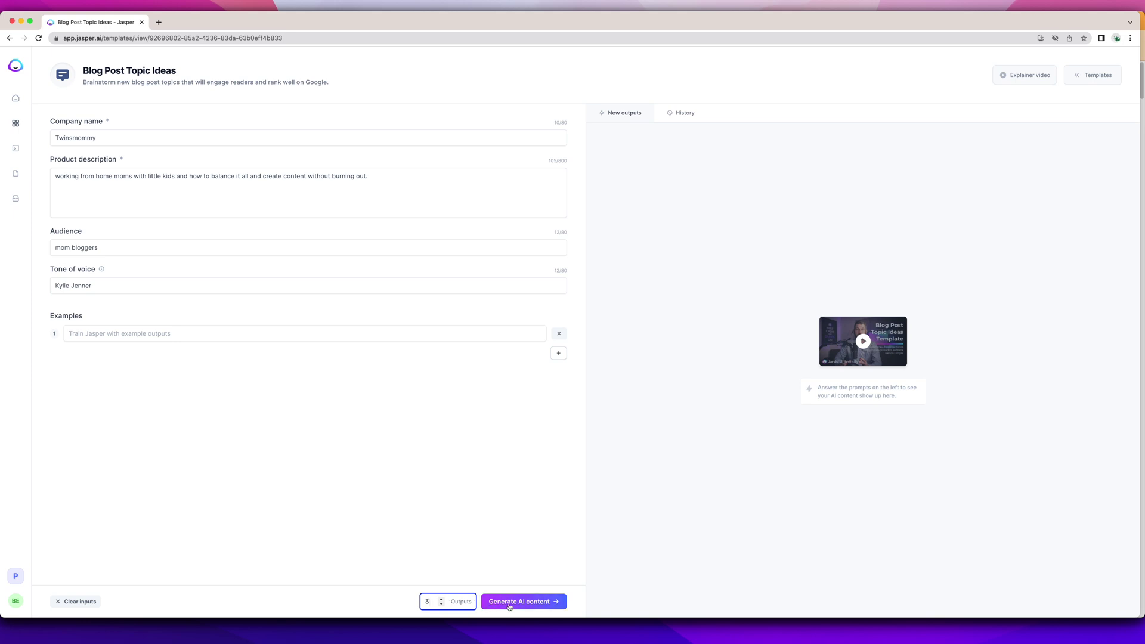
{"action": "left_click", "coordinate": [508, 601]}
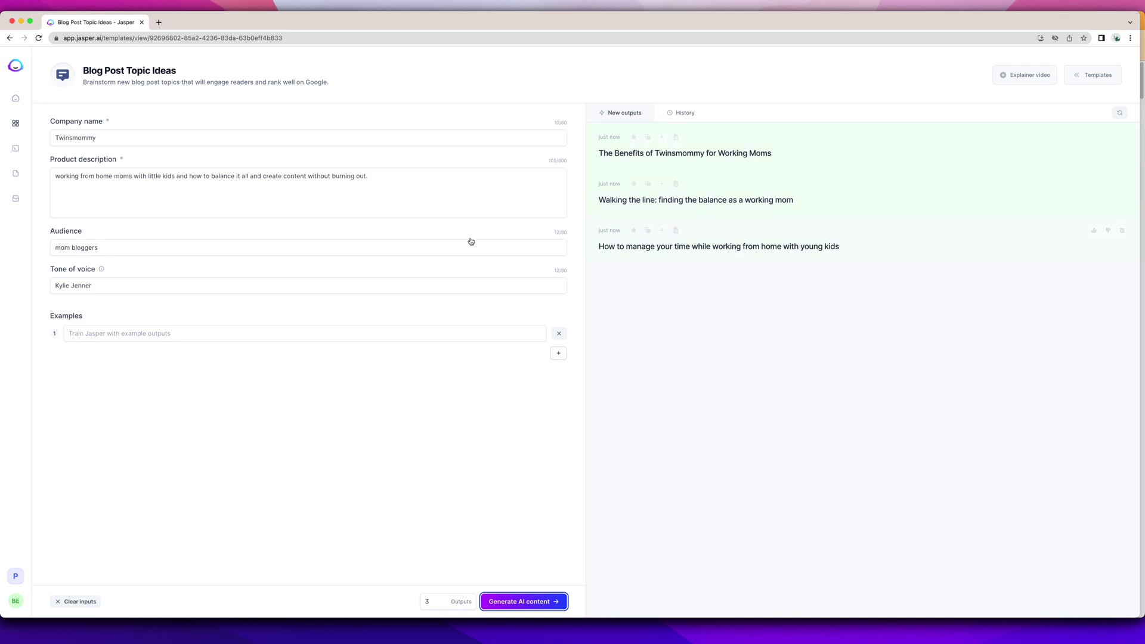
Step: Trim the opening of the product description and generate three new topic ideas
{"action": "left_click_drag", "start_coordinate": [262, 176], "coordinate": [3, 179]}
{"action": "key", "text": "BackSpace"}
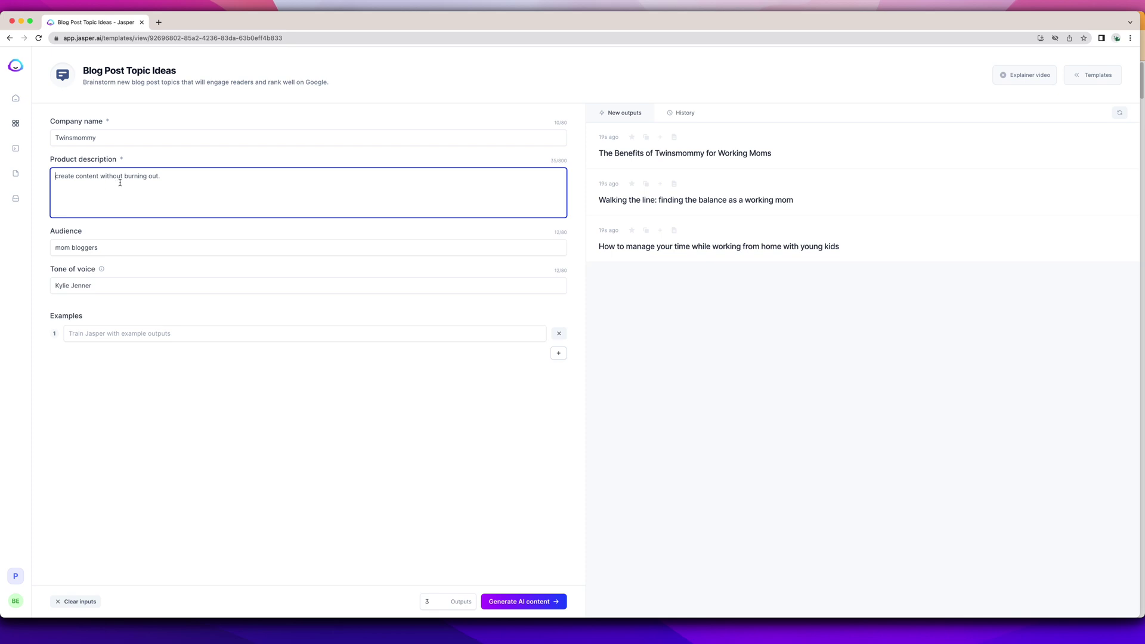
{"action": "left_click", "coordinate": [524, 601]}
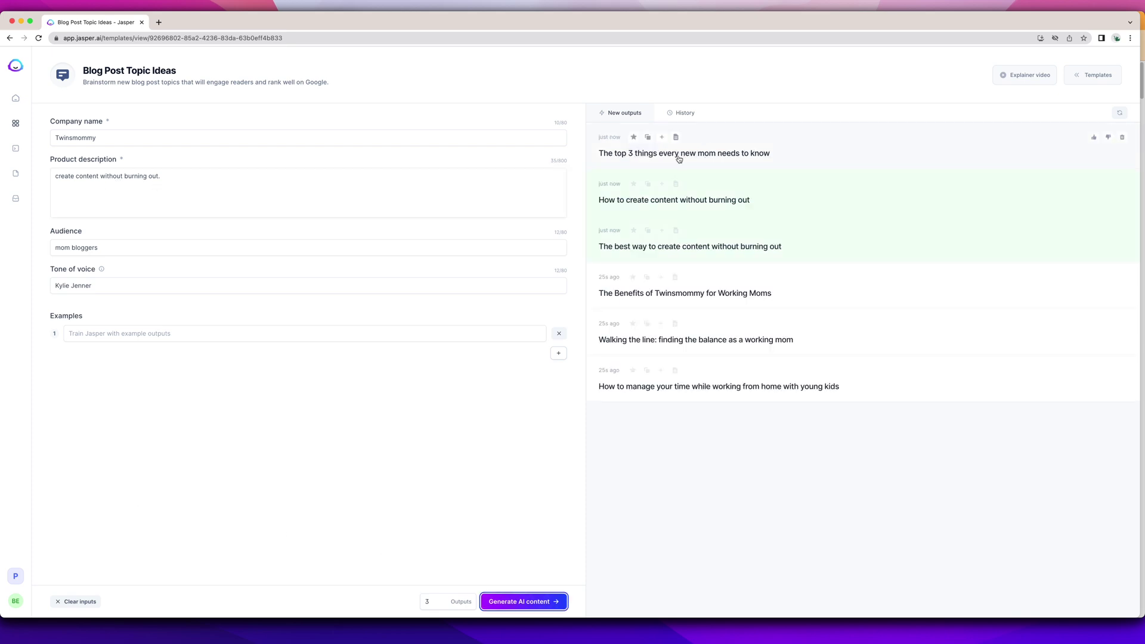
Step: Copy the first 'top 3 things' topic idea, then go to the Documents list
{"action": "left_click", "coordinate": [744, 156]}
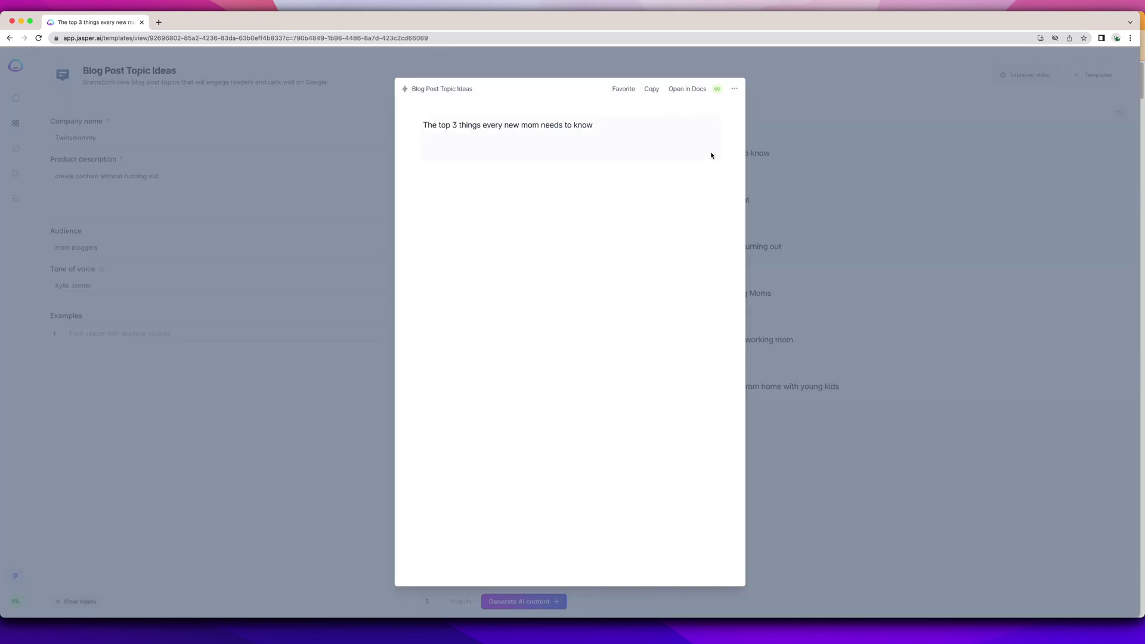
{"action": "left_click", "coordinate": [625, 151]}
{"action": "triple_click", "coordinate": [585, 126]}
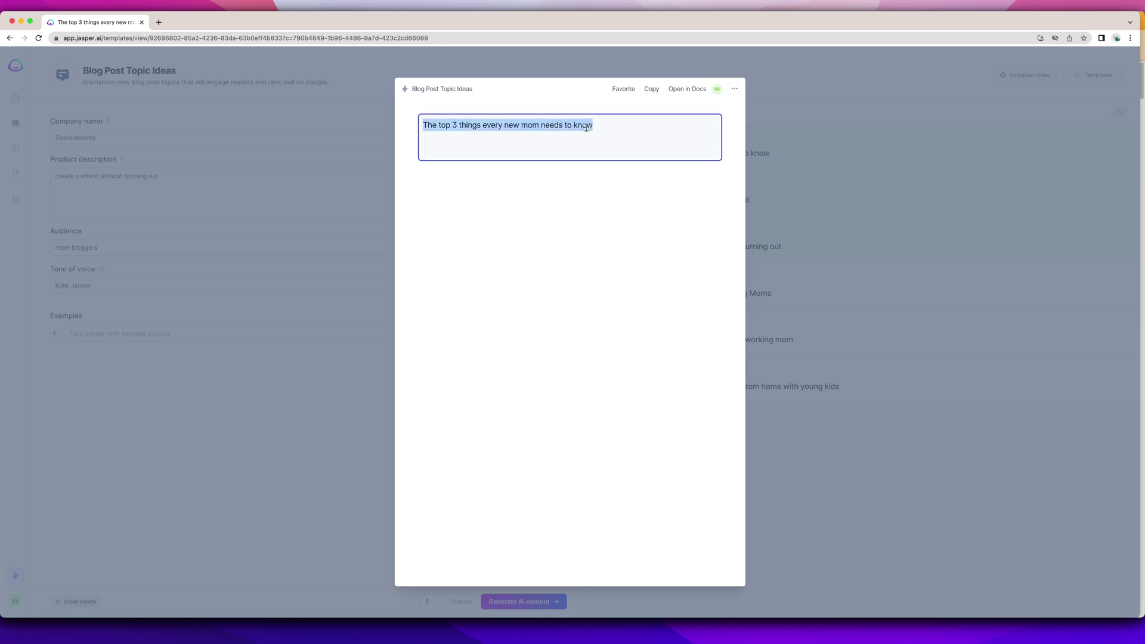
{"action": "left_click", "coordinate": [649, 88]}
{"action": "left_click", "coordinate": [26, 89]}
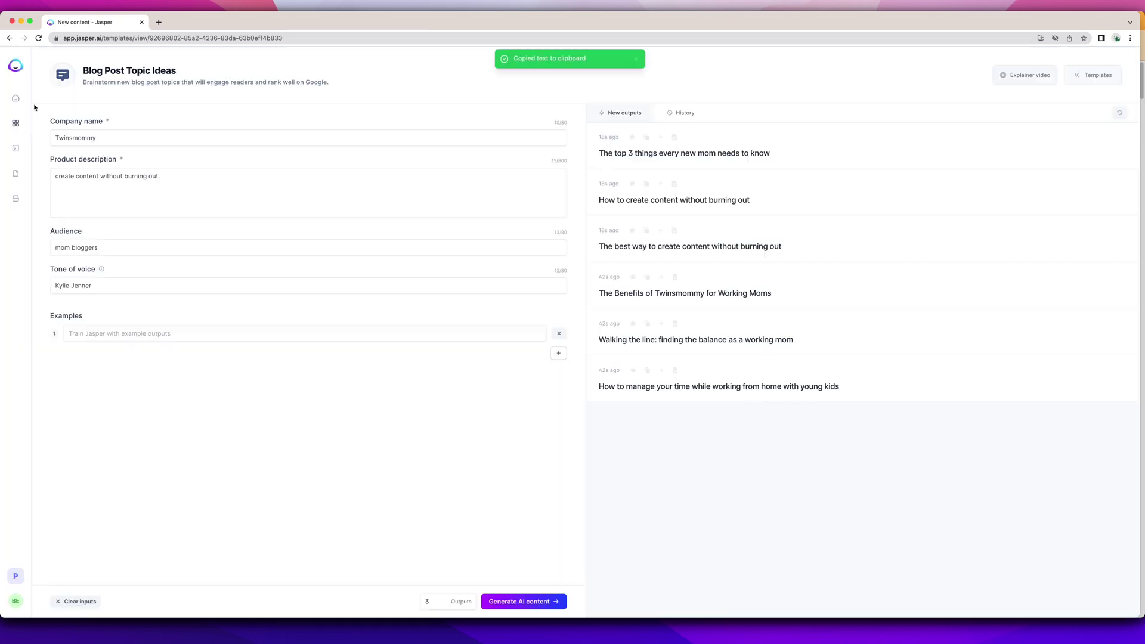
{"action": "left_click", "coordinate": [16, 71]}
{"action": "left_click", "coordinate": [60, 157]}
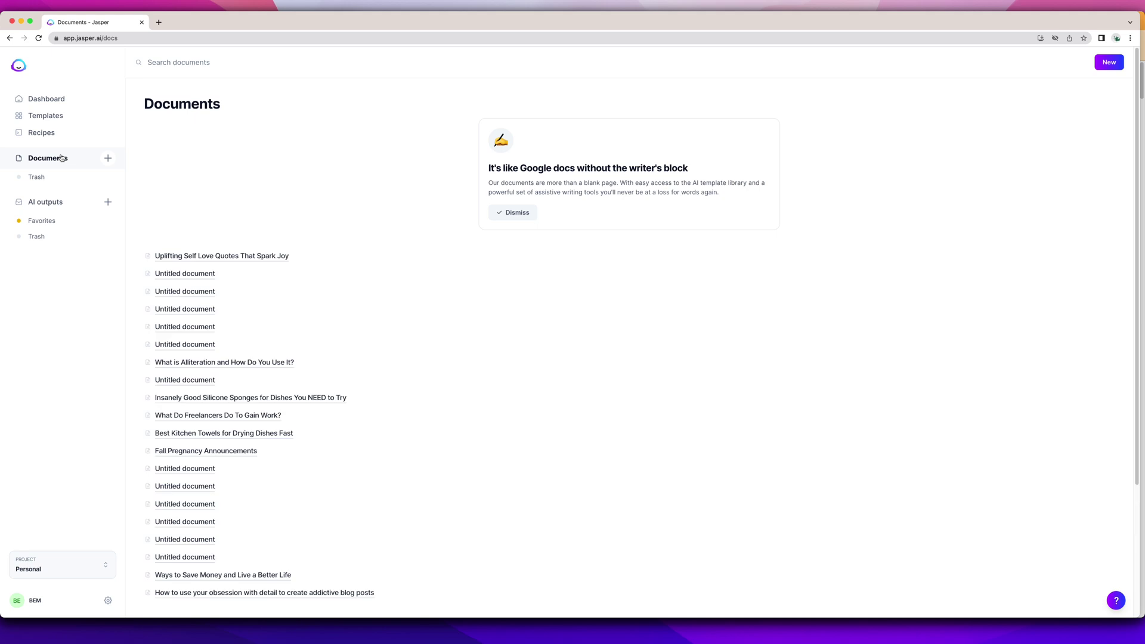
Step: Paste the copied topic into a new document as an H1 title and start a line below it
{"action": "left_click", "coordinate": [1109, 62]}
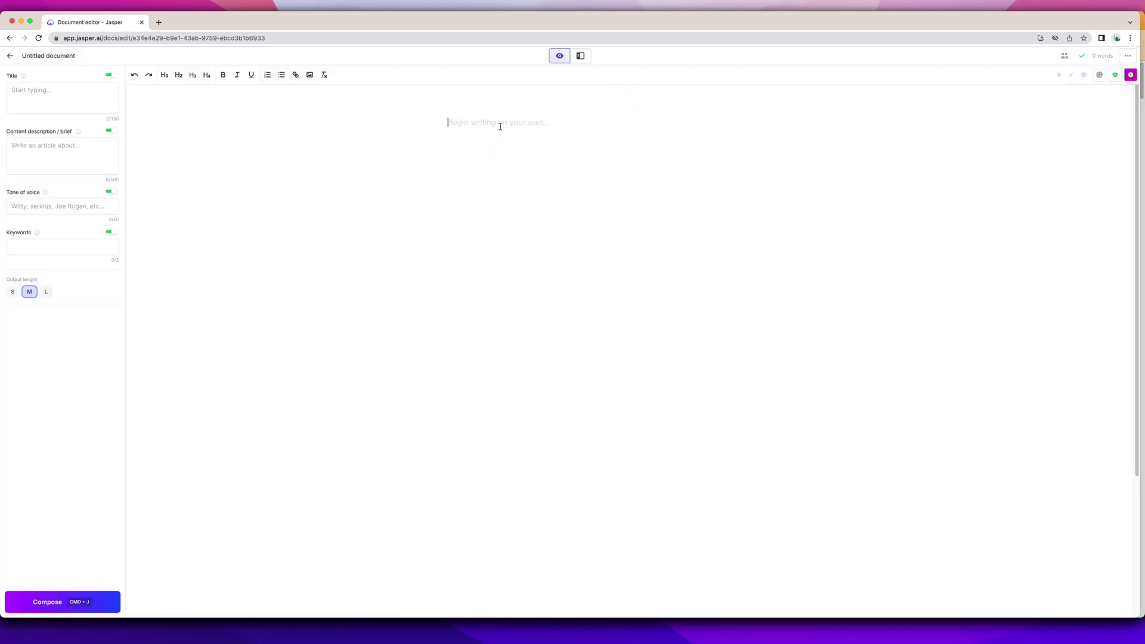
{"action": "key", "text": "super+v"}
{"action": "double_click", "coordinate": [498, 123]}
{"action": "triple_click", "coordinate": [498, 122]}
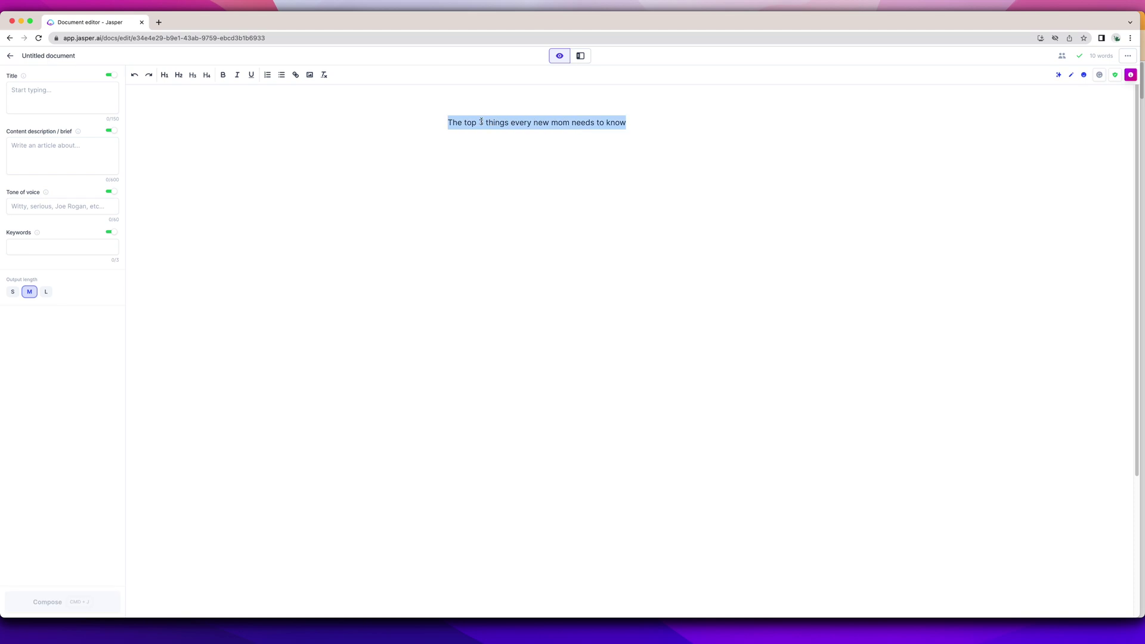
{"action": "left_click", "coordinate": [162, 76]}
{"action": "left_click", "coordinate": [523, 123]}
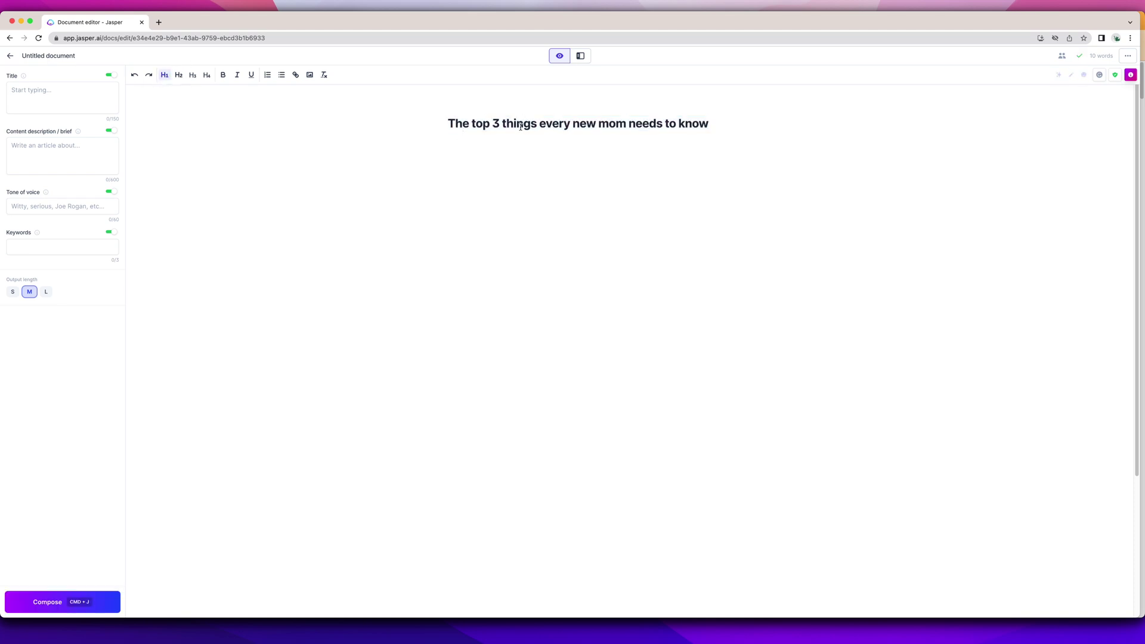
{"action": "left_click", "coordinate": [709, 124]}
{"action": "key", "text": "Return"}
Step: Add 'blogger' to the title and have the AI compose a three-item list from a >list command
{"action": "left_click", "coordinate": [624, 125]}
{"action": "type", "text": "blogger"}
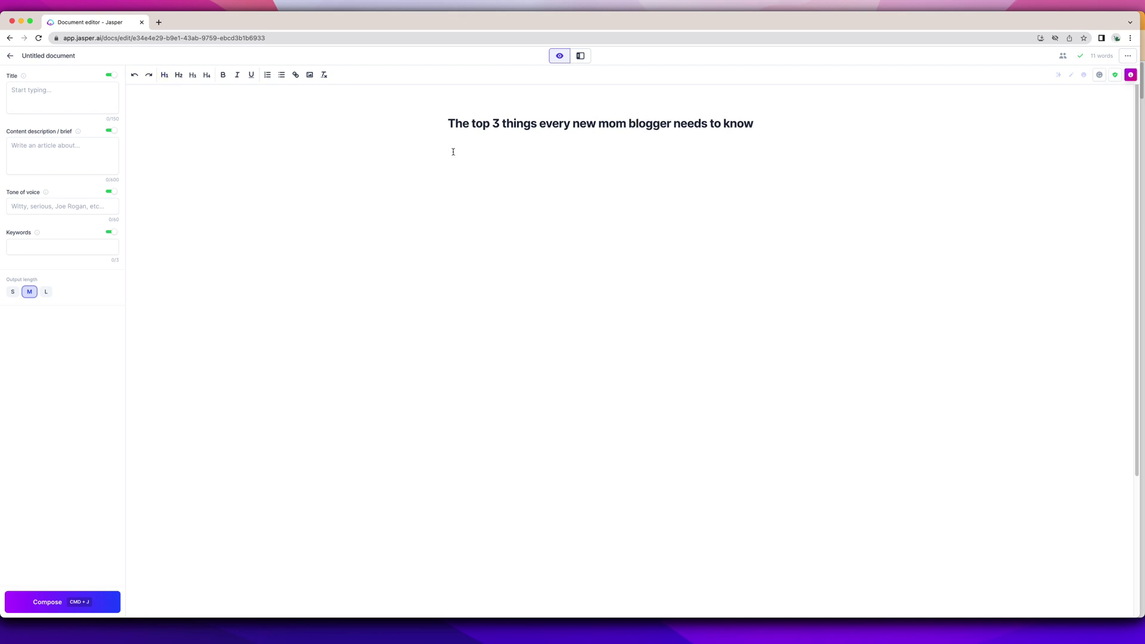
{"action": "key", "text": "super+v"}
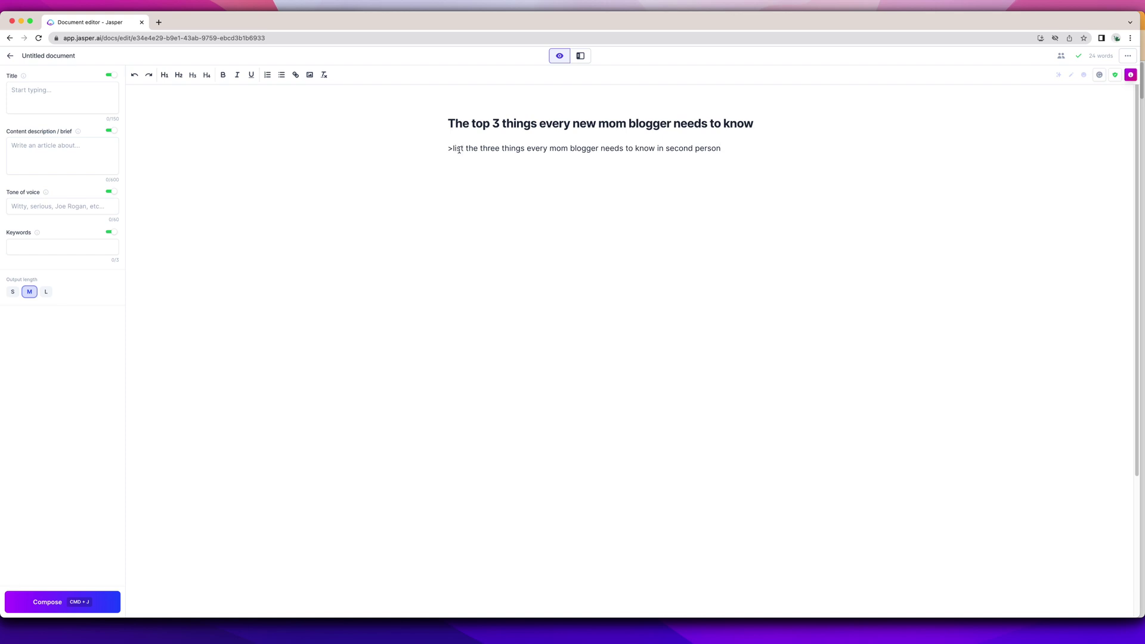
{"action": "left_click_drag", "start_coordinate": [734, 149], "coordinate": [426, 149]}
{"action": "key", "text": "super+j"}
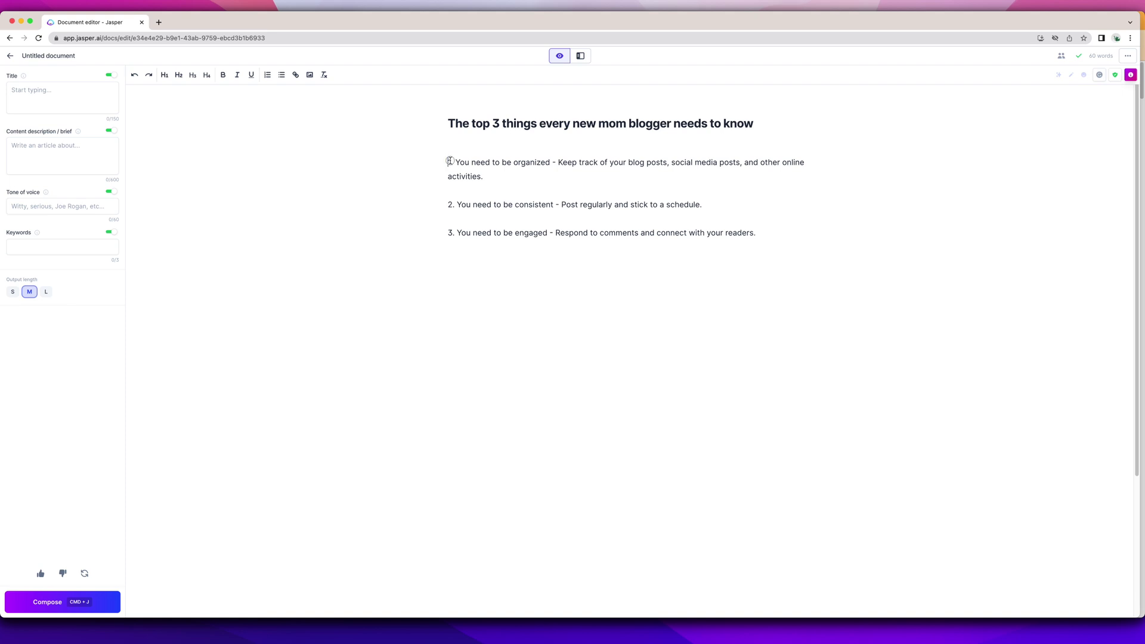
Step: Change list item 3 to 'You need to know it's hard' and add an empty line below the title
{"action": "left_click_drag", "start_coordinate": [448, 159], "coordinate": [488, 178]}
{"action": "left_click_drag", "start_coordinate": [458, 233], "coordinate": [711, 248]}
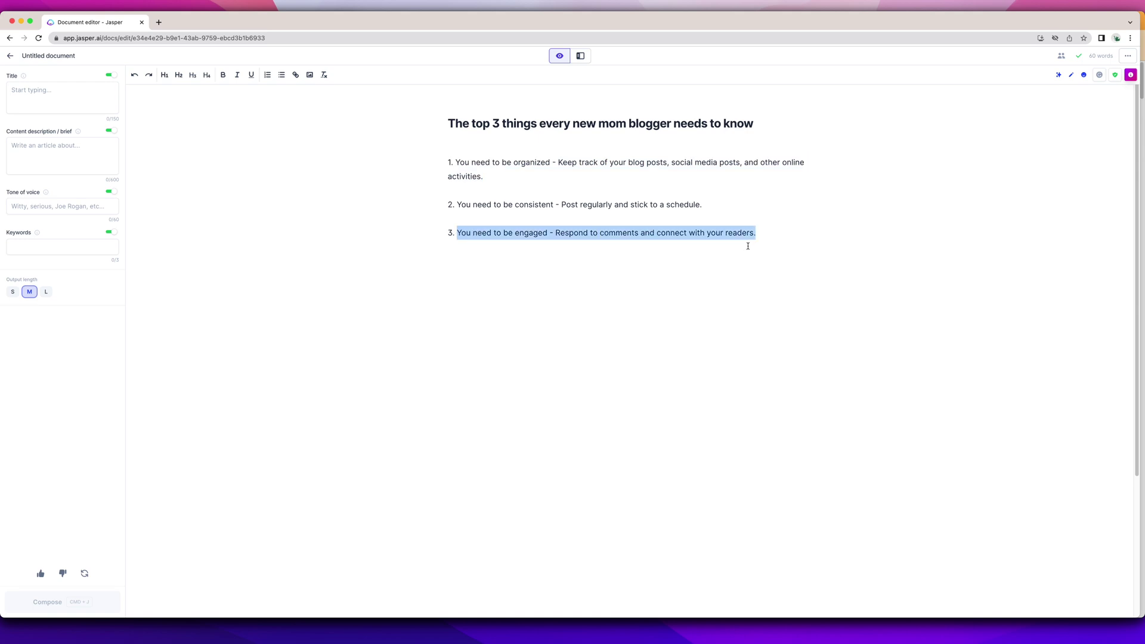
{"action": "key", "text": "super+v"}
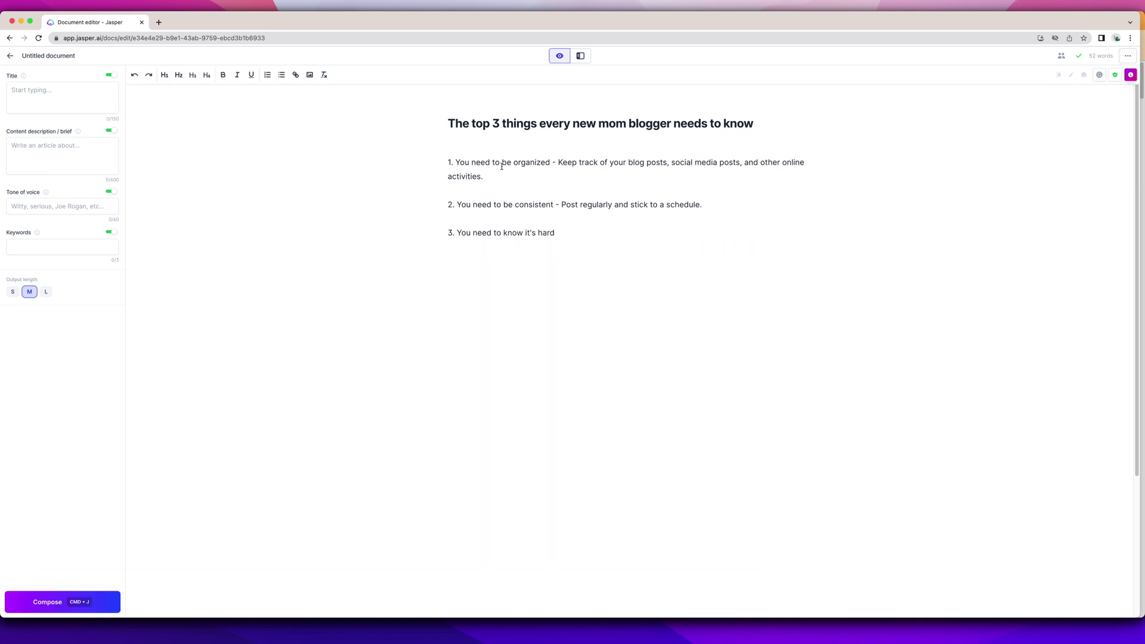
{"action": "left_click", "coordinate": [757, 122]}
{"action": "key", "text": "Return"}
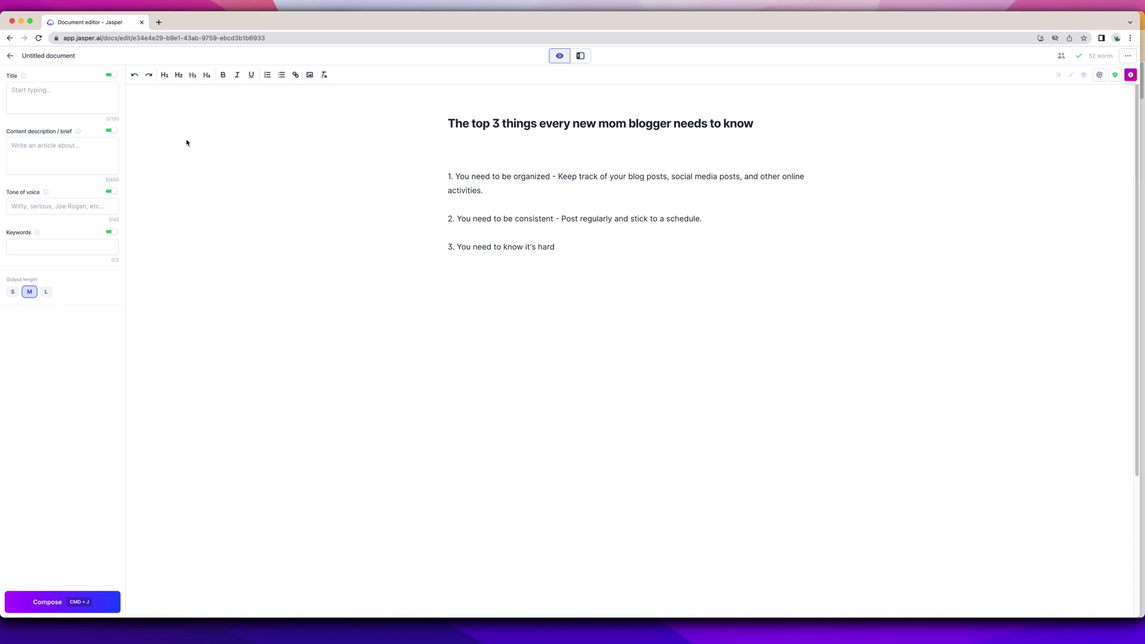
Step: Add the H2 'My Blogging Journey' with an 'Intro' paragraph line above it
{"action": "left_click", "coordinate": [178, 74]}
{"action": "type", "text": "My Blogging "}
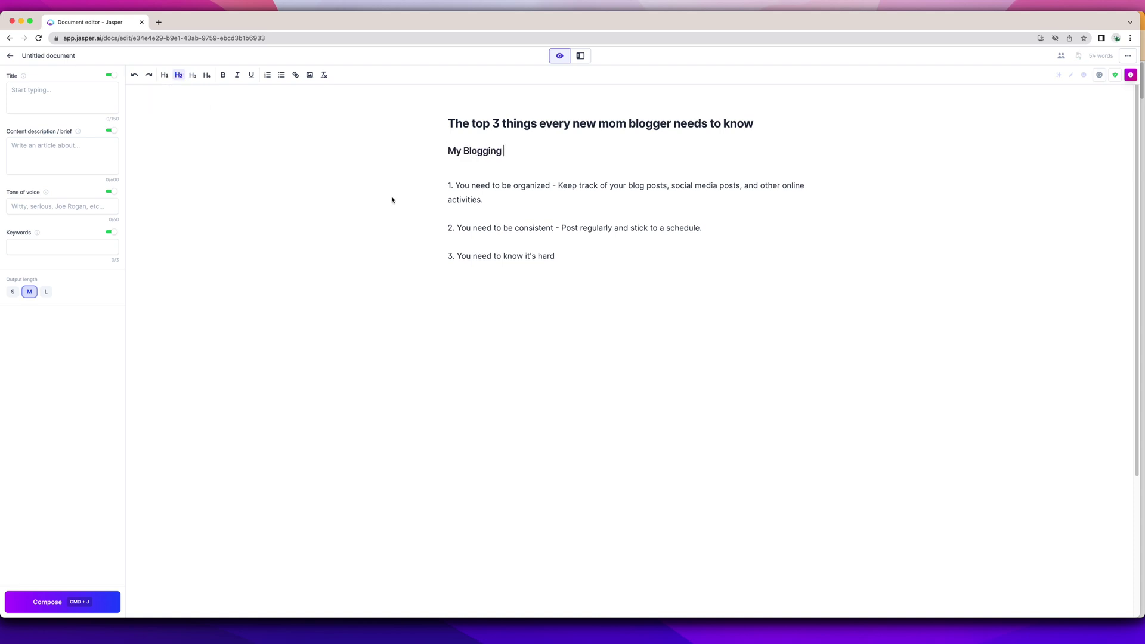
{"action": "type", "text": "Journey"}
{"action": "key", "text": "Return"}
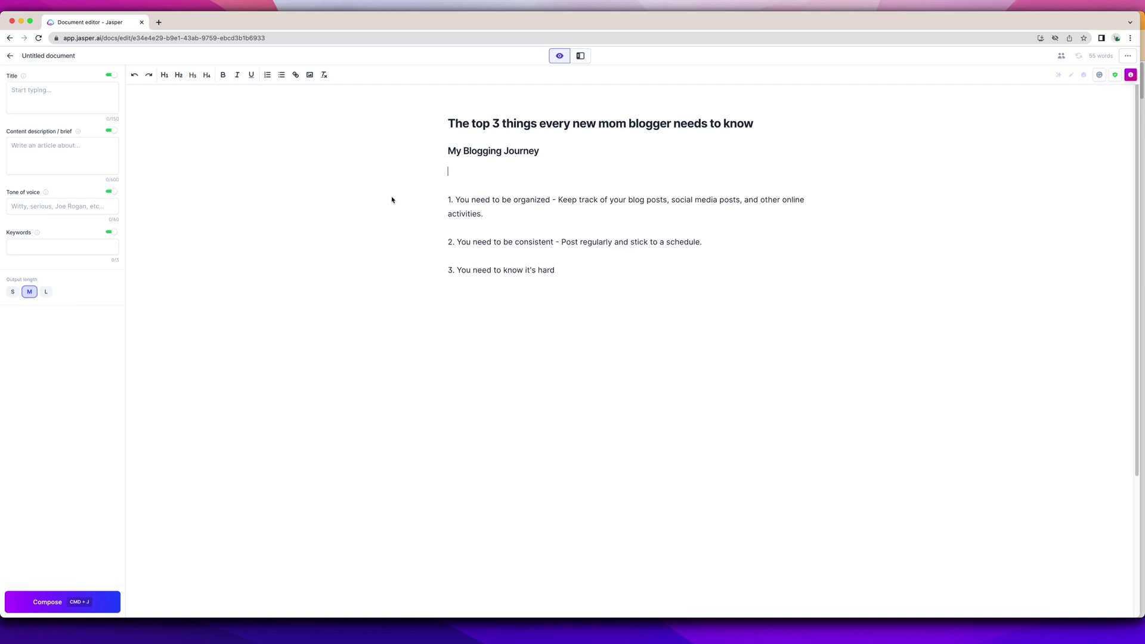
{"action": "key", "text": "Up"}
{"action": "key", "text": "Return"}
{"action": "key", "text": "Up"}
{"action": "type", "text": "Intro"}
{"action": "left_click", "coordinate": [554, 174]}
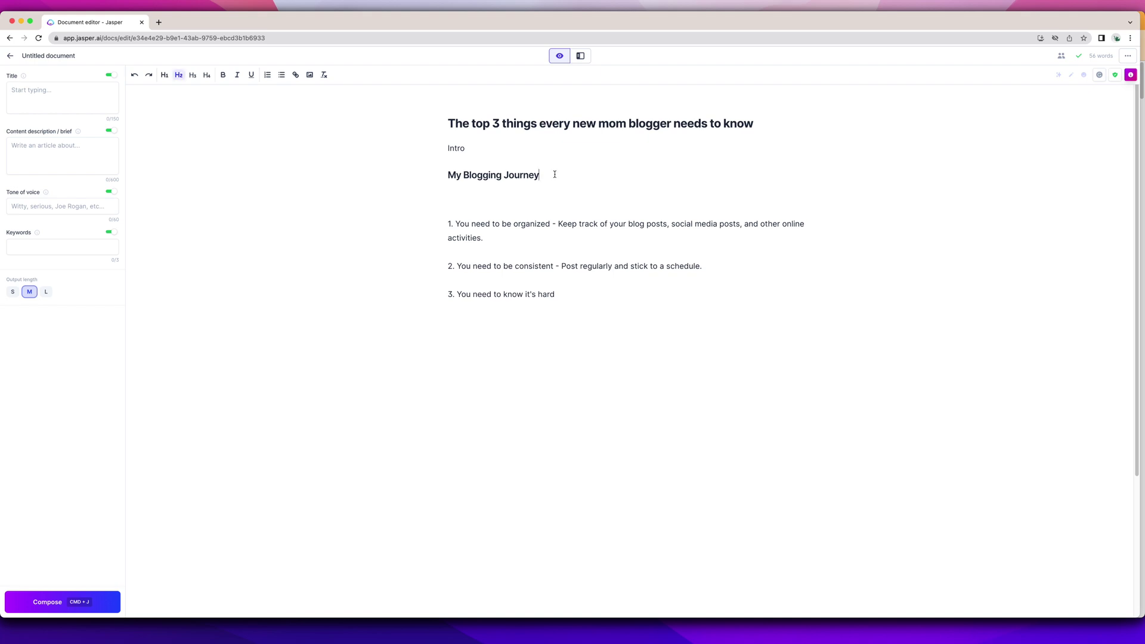
{"action": "key", "text": "Return"}
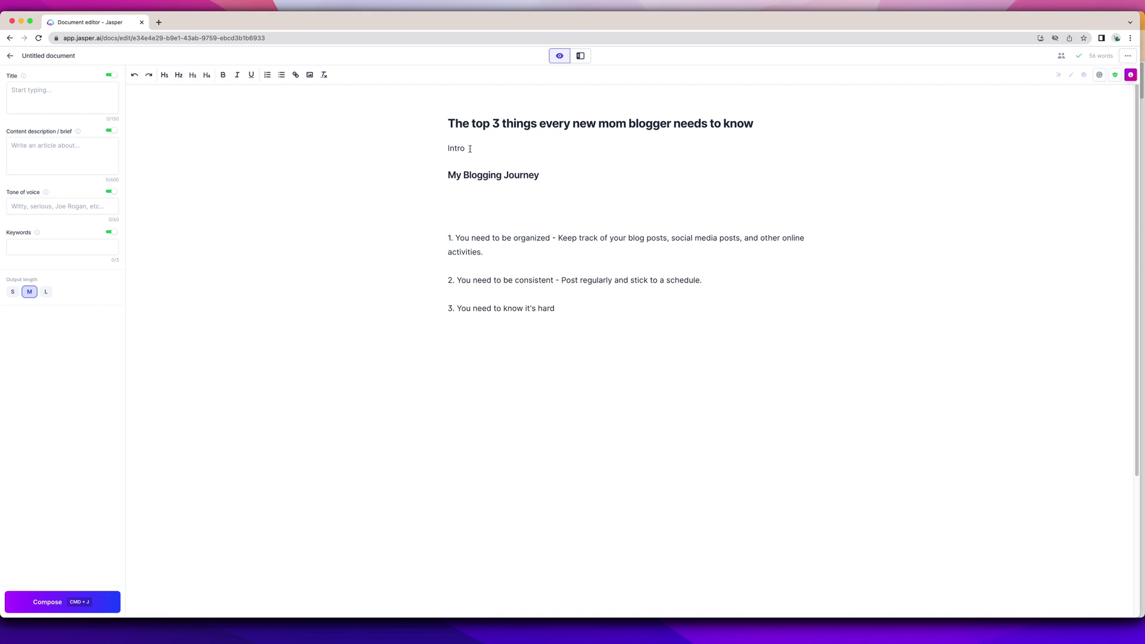
Step: Add H2s 'My Favorite Blogging Tools' and 'The 3 Most Important Things to Know as a Mom Blogger', tidying blank lines
{"action": "left_click", "coordinate": [179, 76]}
{"action": "type", "text": "My Favorit"}
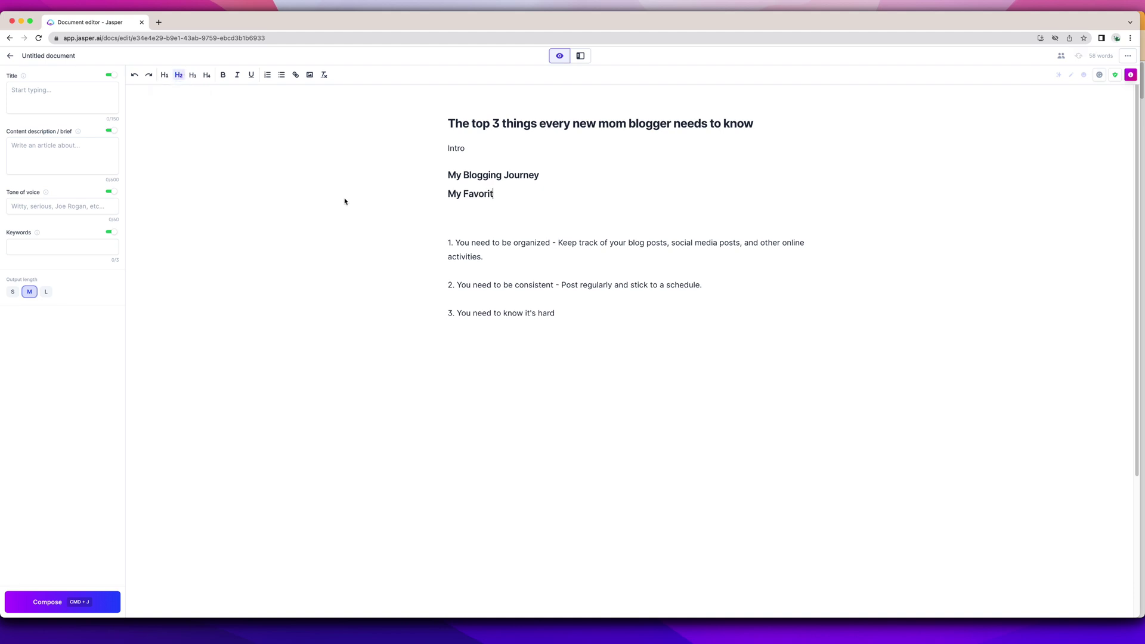
{"action": "type", "text": "e Blogging Tools"}
{"action": "key", "text": "Return"}
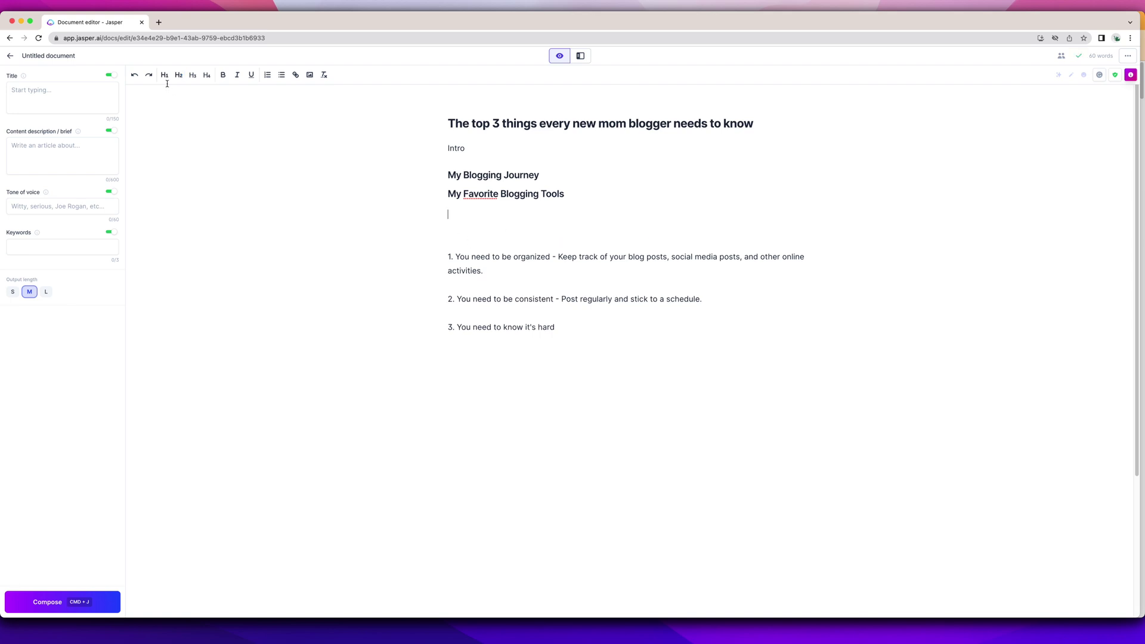
{"action": "left_click", "coordinate": [178, 74]}
{"action": "type", "text": "The 3 Most Important Things to Know as a Mom Blogger"}
{"action": "left_click", "coordinate": [448, 247]}
{"action": "key", "text": "BackSpace"}
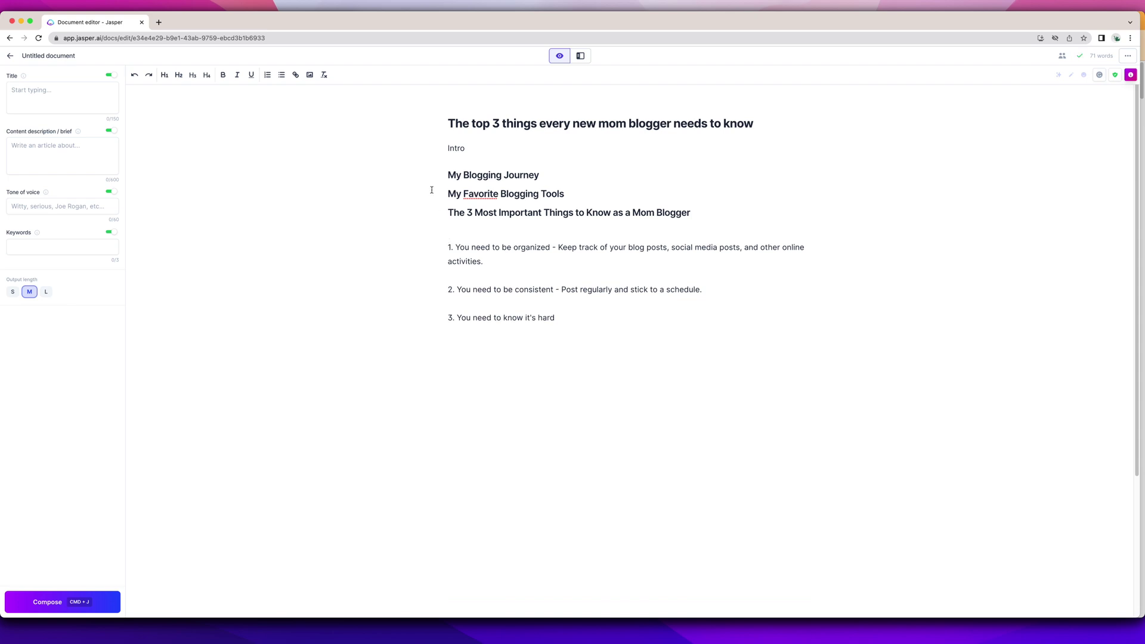
{"action": "left_click", "coordinate": [569, 192]}
{"action": "key", "text": "Return"}
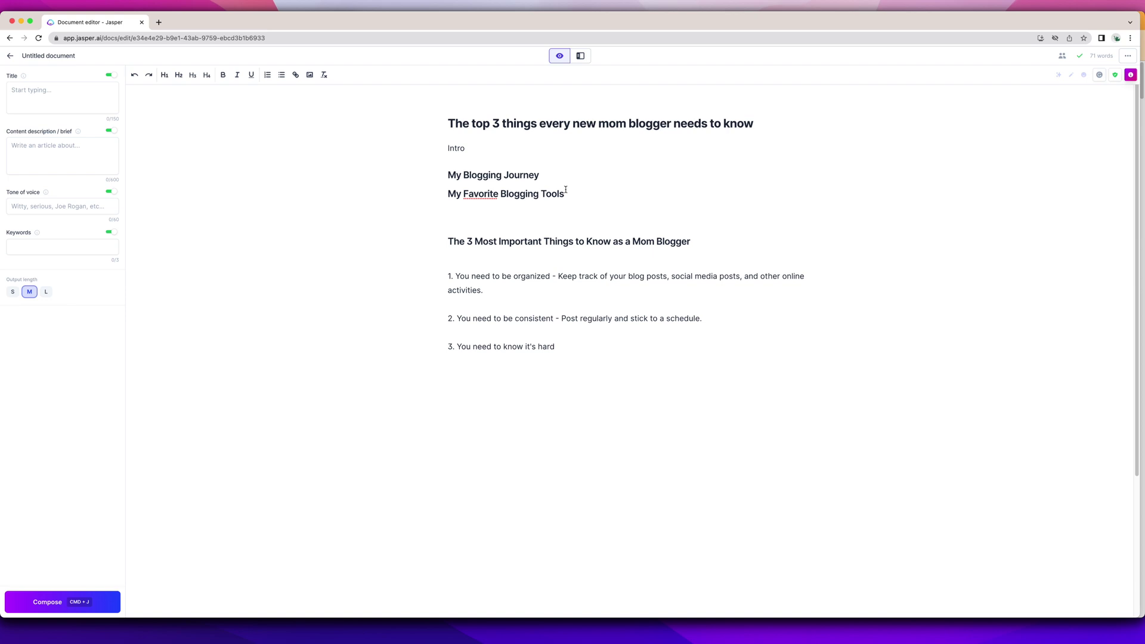
{"action": "left_click", "coordinate": [543, 175]}
Step: Replace 'Intro' with AI-composed text and delete the unwanted part of the output
{"action": "key", "text": "Return"}
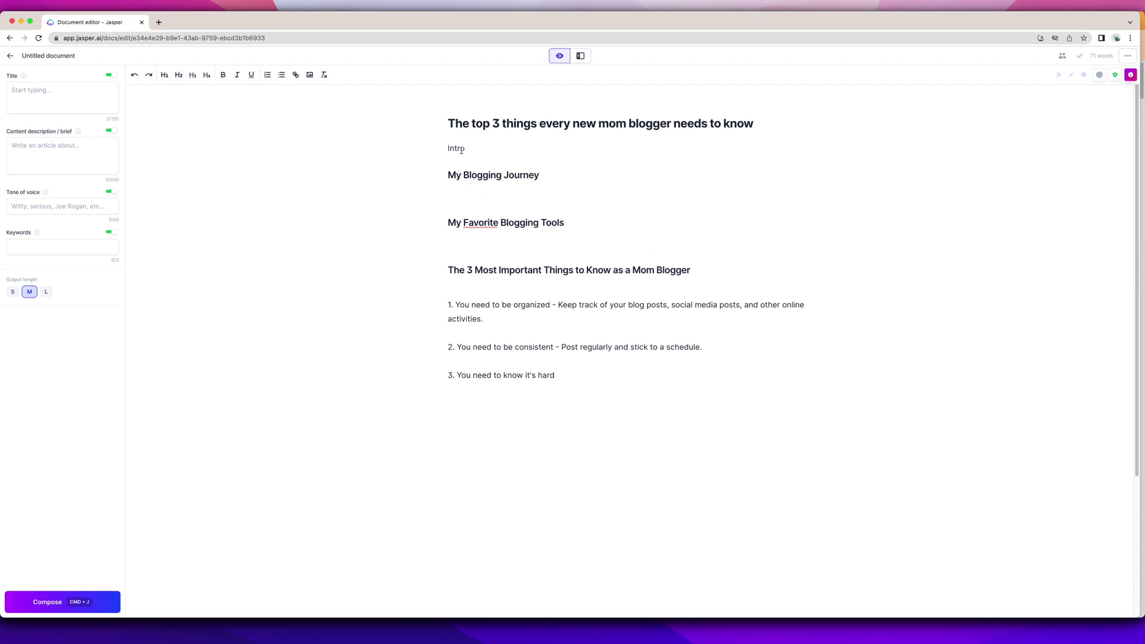
{"action": "left_click_drag", "start_coordinate": [466, 147], "coordinate": [442, 145]}
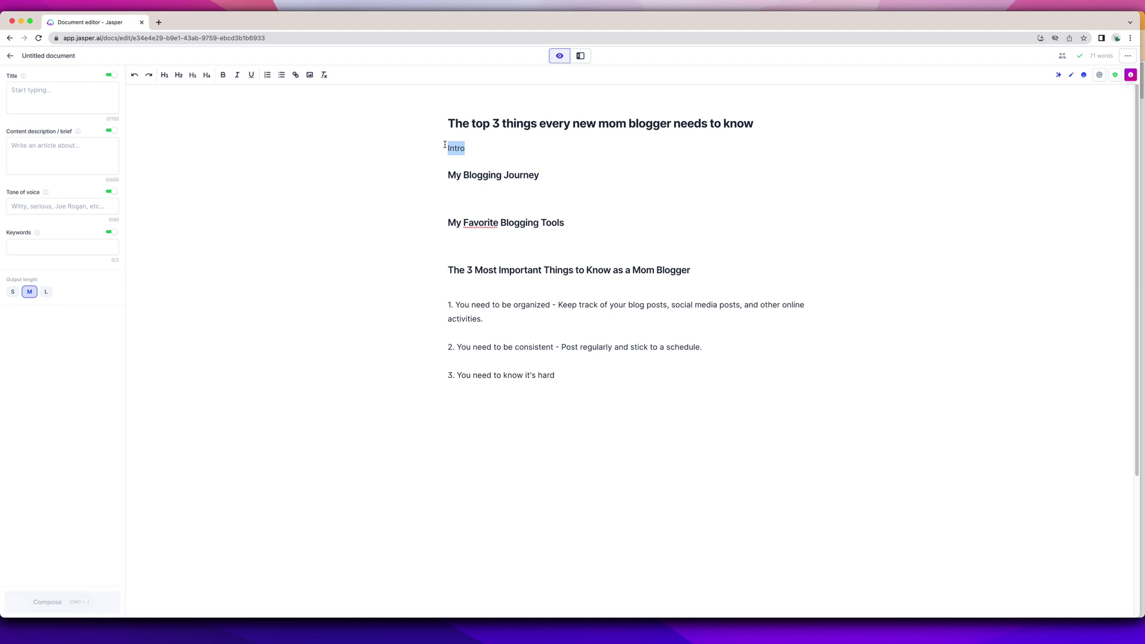
{"action": "key", "text": "super+j"}
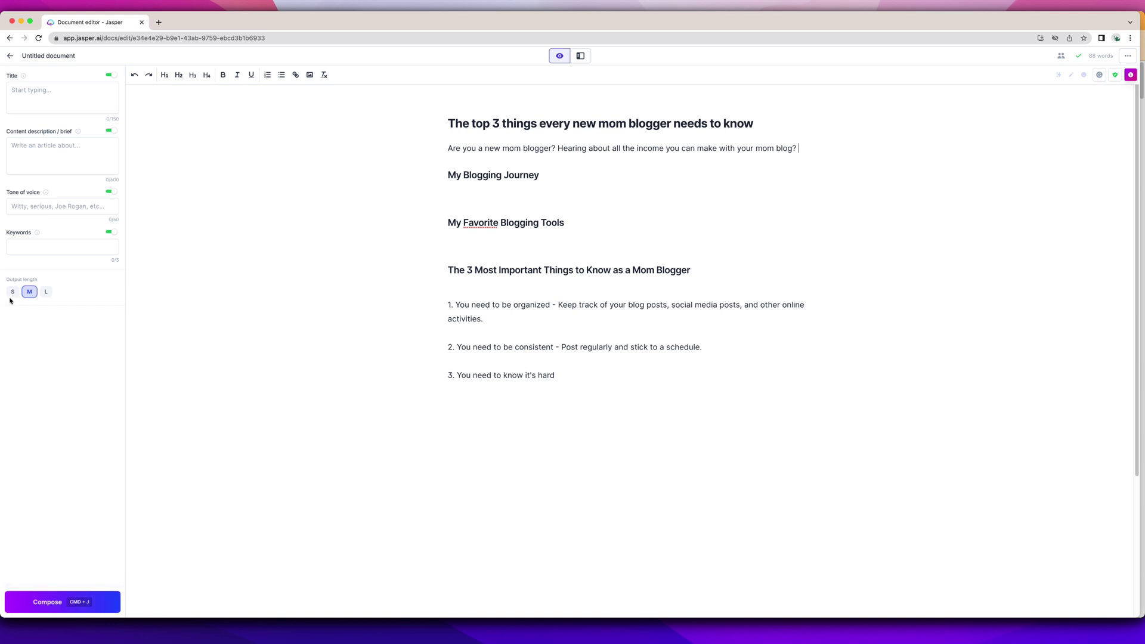
{"action": "left_click", "coordinate": [51, 602]}
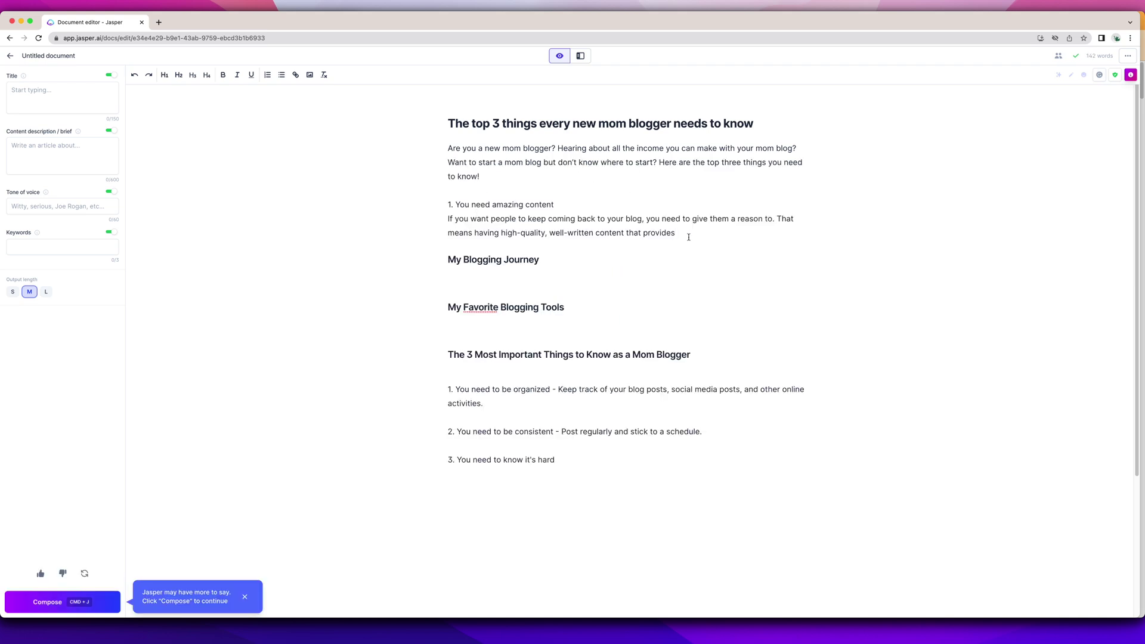
{"action": "left_click_drag", "start_coordinate": [676, 234], "coordinate": [440, 162]}
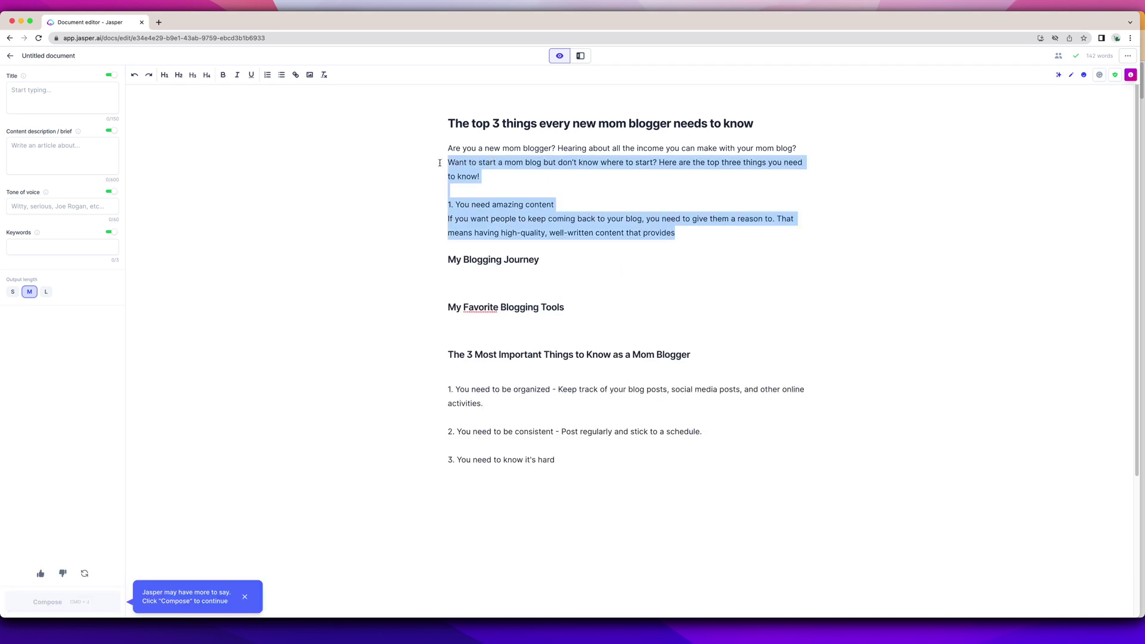
{"action": "key", "text": "BackSpace"}
Step: Have the AI extend the intro, then split 'I want to share…' into its own paragraph
{"action": "key", "text": "super+j"}
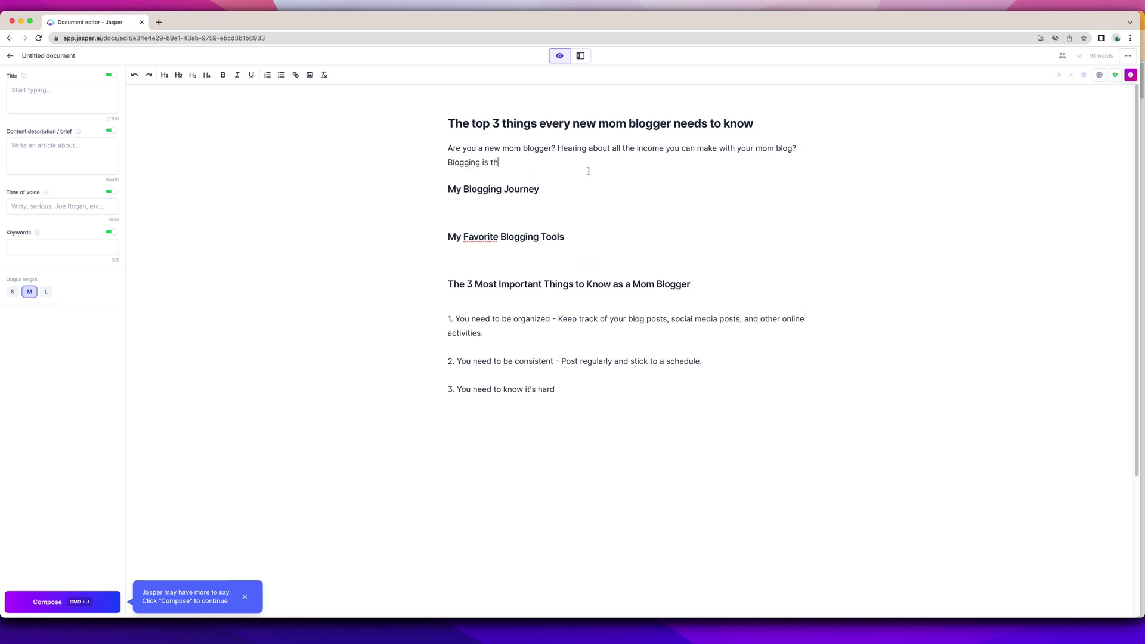
{"action": "left_click", "coordinate": [88, 599]}
{"action": "left_click", "coordinate": [439, 232]}
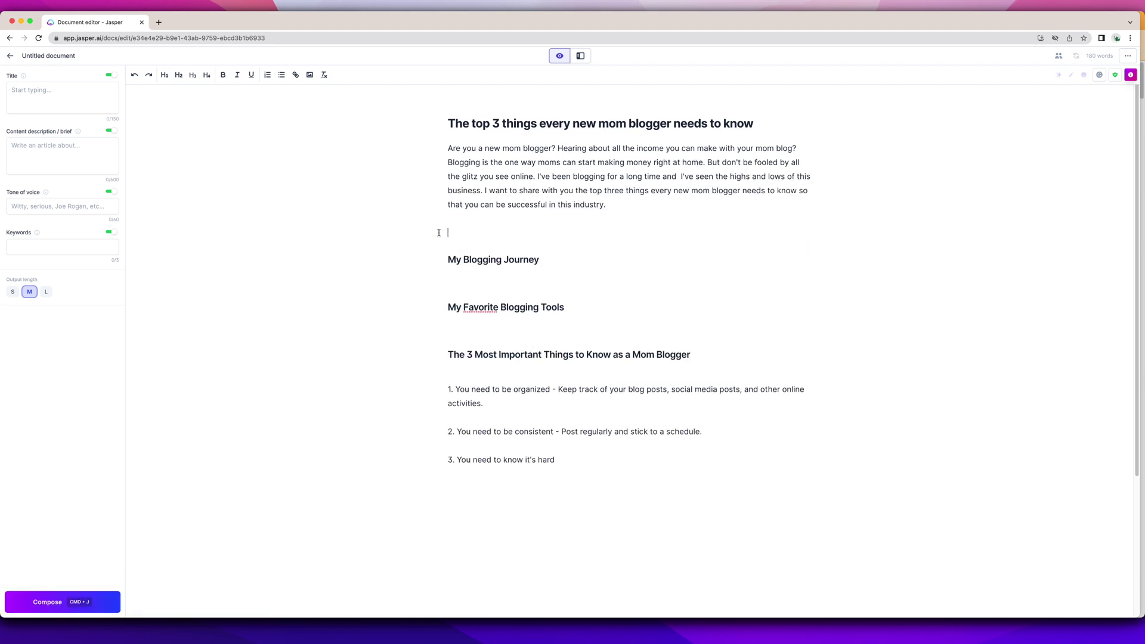
{"action": "key", "text": "BackSpace"}
{"action": "left_click", "coordinate": [486, 190]}
{"action": "key", "text": "Return"}
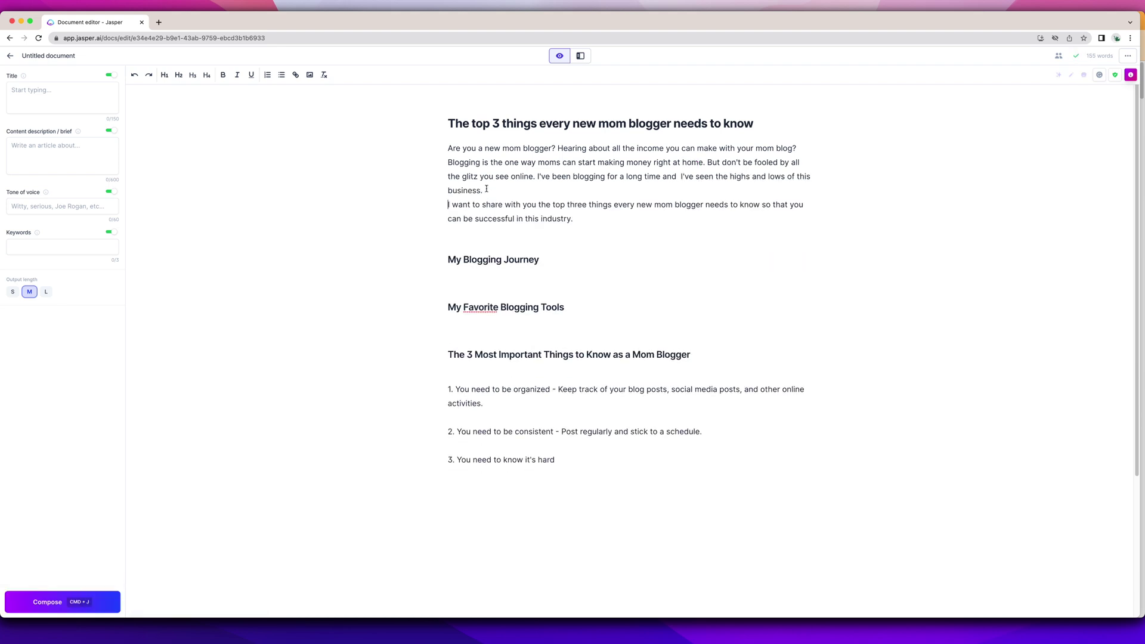
{"action": "key", "text": "Return"}
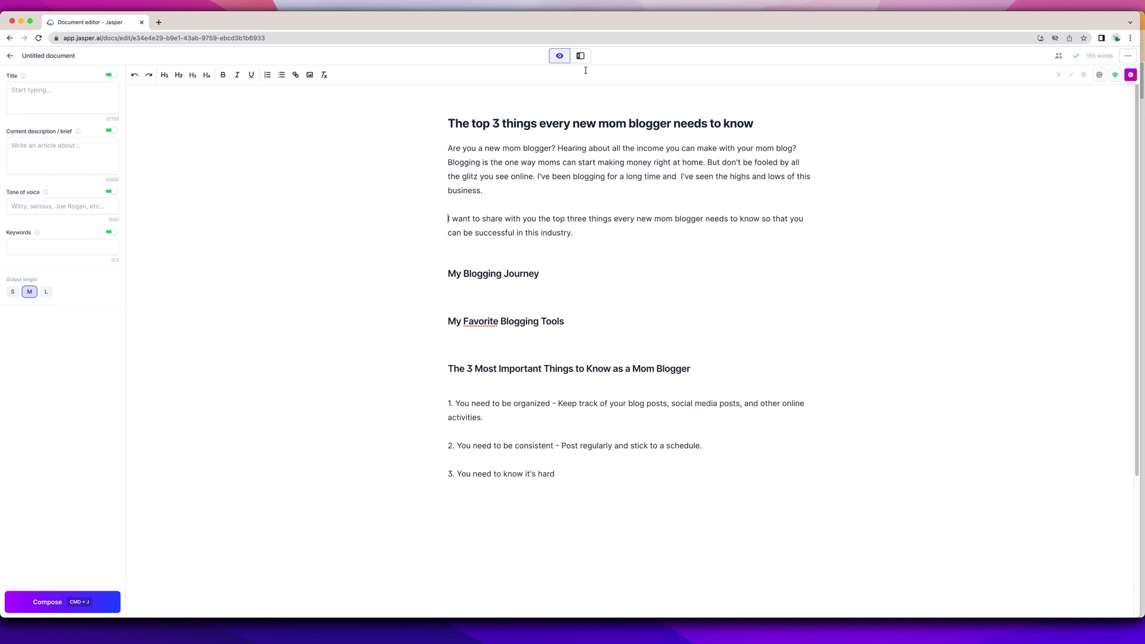
Step: In the Paragraph Generator, replace the topic prompt with the draft's first intro paragraph
{"action": "left_click", "coordinate": [580, 56]}
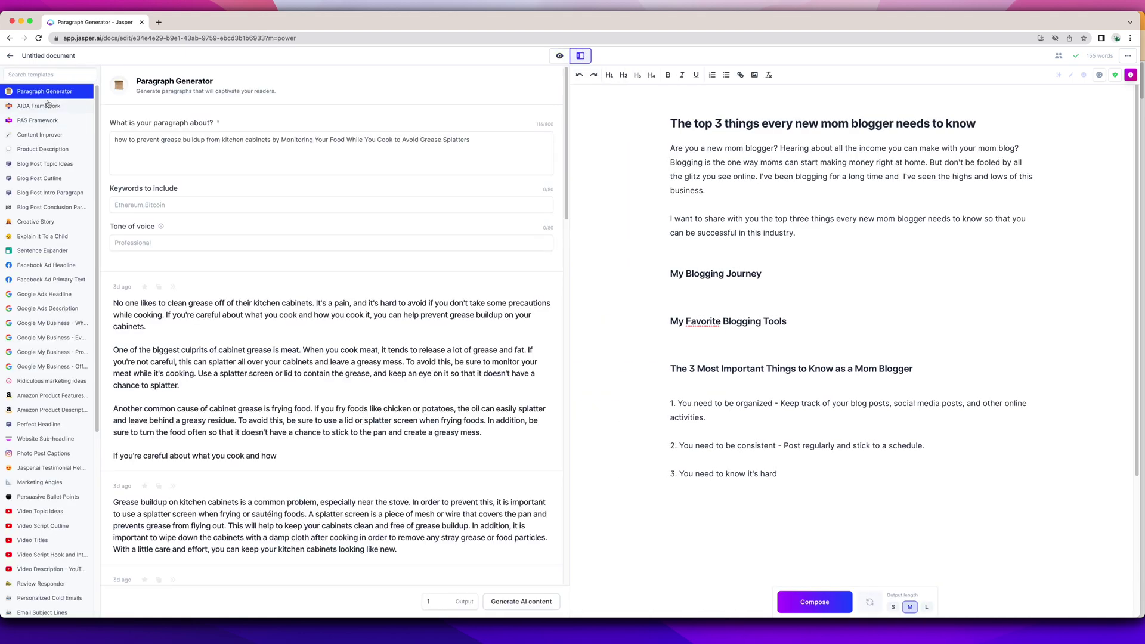
{"action": "triple_click", "coordinate": [183, 145]}
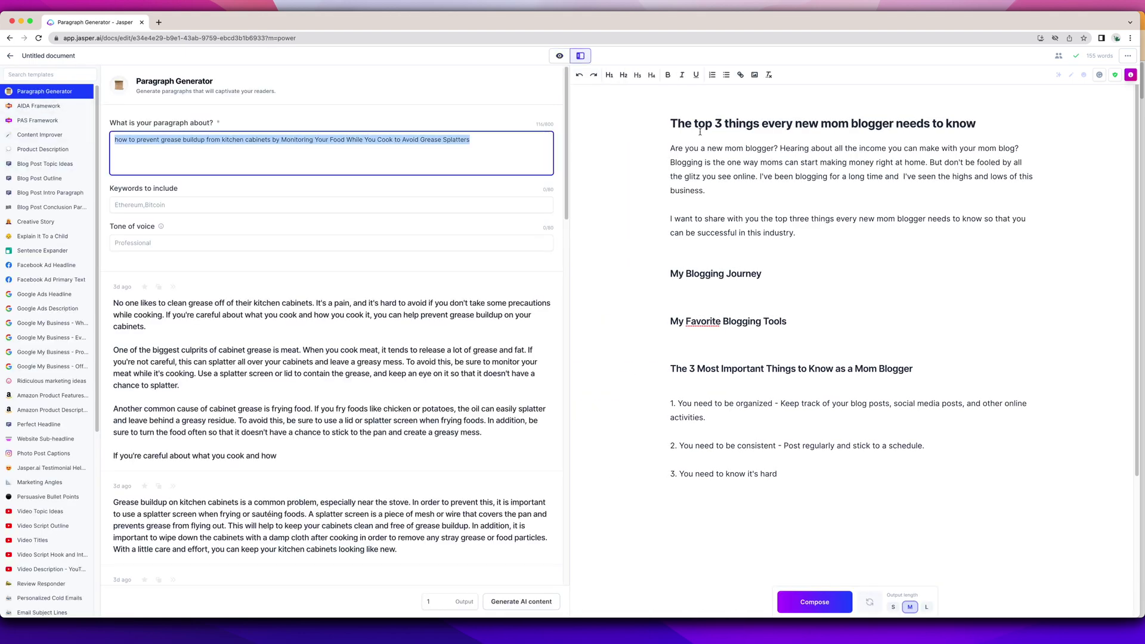
{"action": "left_click_drag", "start_coordinate": [672, 148], "coordinate": [721, 199]}
{"action": "key", "text": "ctrl+c"}
{"action": "double_click", "coordinate": [229, 141]}
{"action": "key", "text": "ctrl+a"}
{"action": "key", "text": "ctrl+v"}
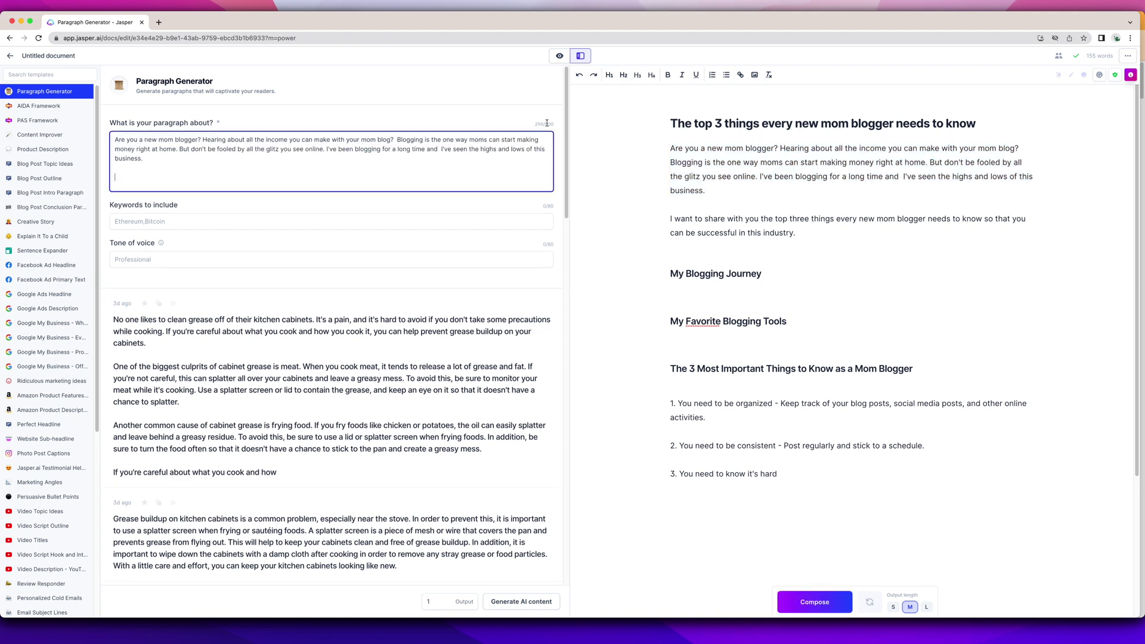
{"action": "key", "text": "BackSpace"}
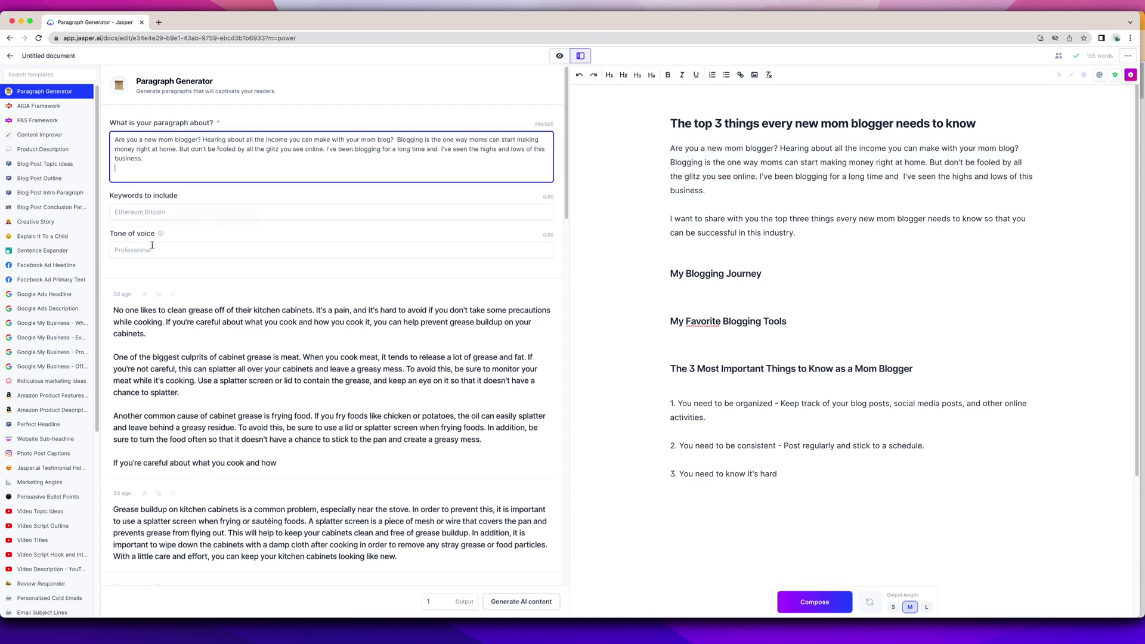
Step: Set tone of voice 'Kylie Jenner', generate a paragraph and insert it into the intro
{"action": "left_click", "coordinate": [135, 249]}
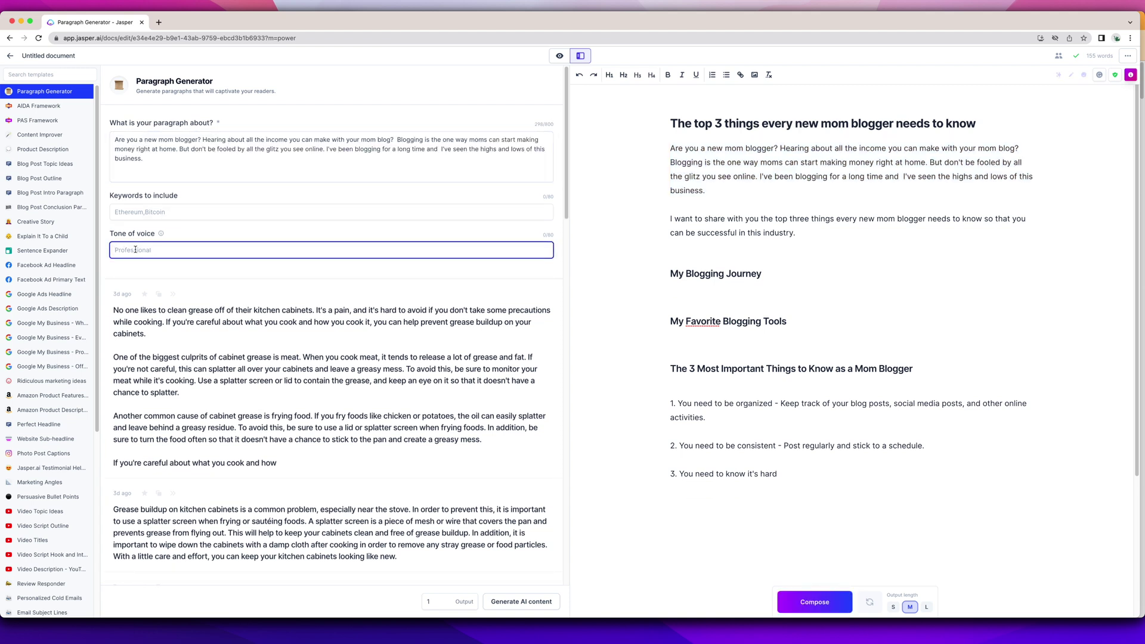
{"action": "type", "text": "Kylie Jenner"}
{"action": "key", "text": "super+Return"}
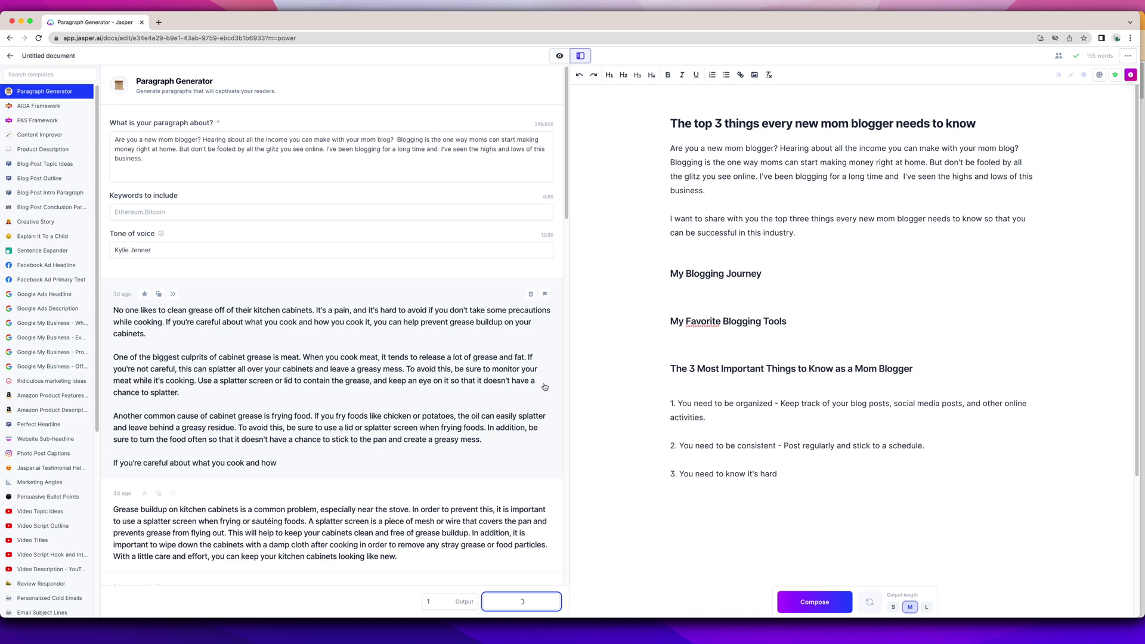
{"action": "left_click", "coordinate": [544, 387]}
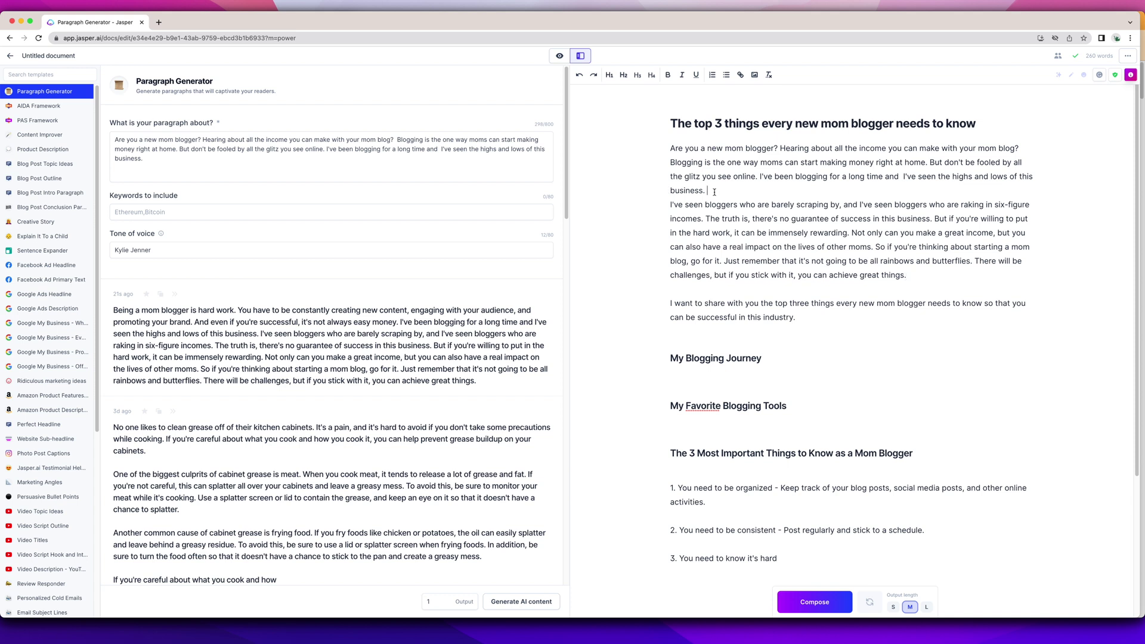
{"action": "key", "text": "Return"}
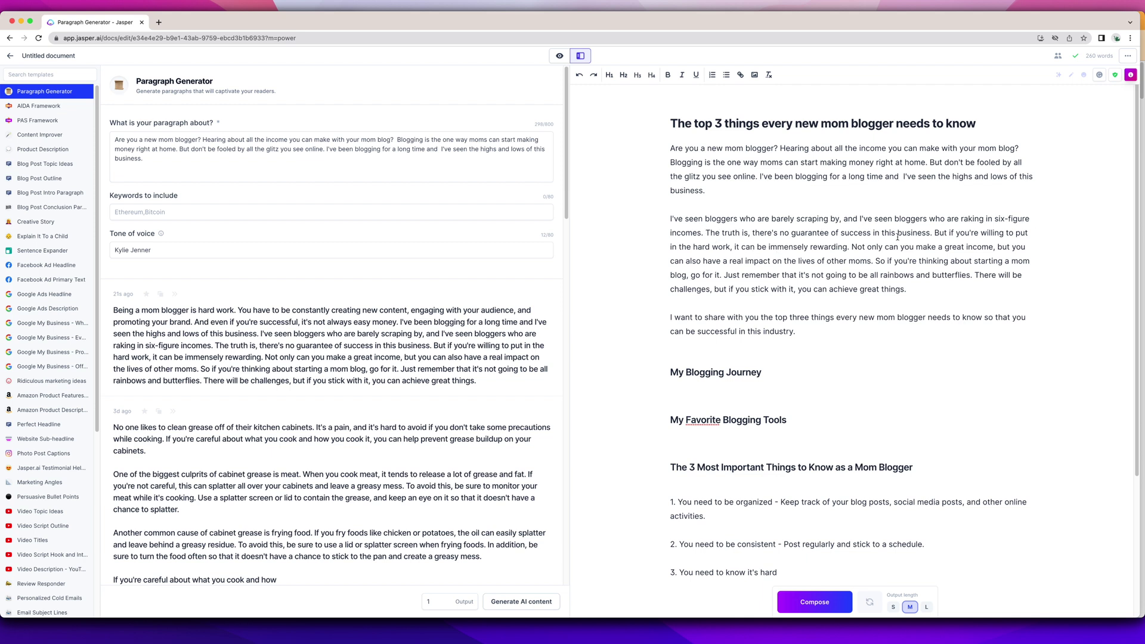
Step: Select 'in this business' for rewording and split 'So if you're thinking…' into its own paragraph
{"action": "left_click_drag", "start_coordinate": [873, 232], "coordinate": [932, 232]}
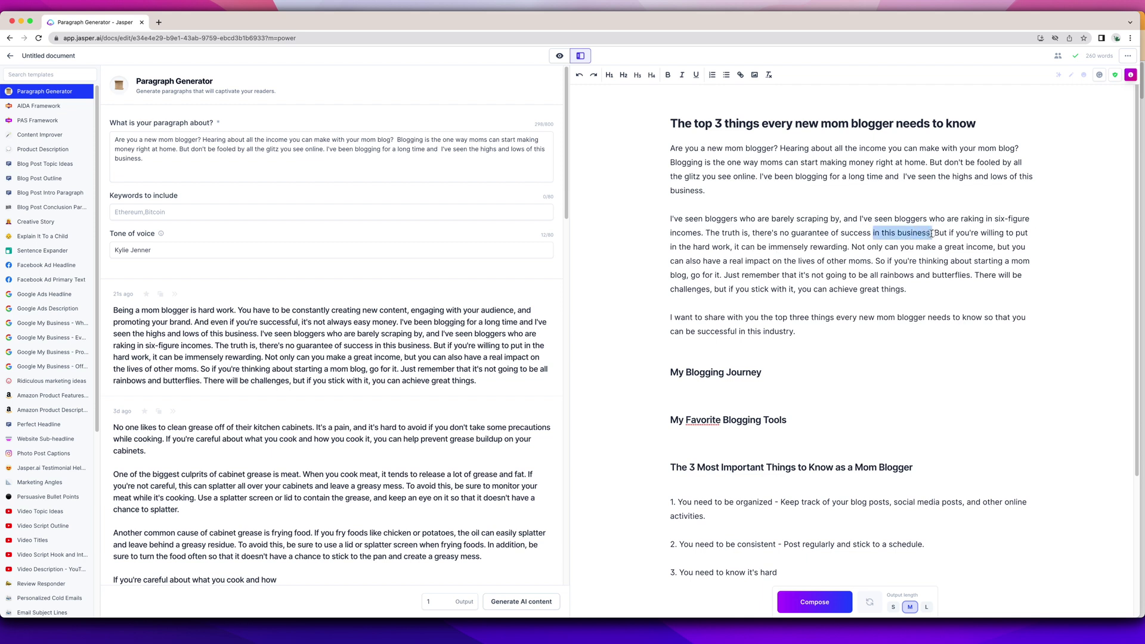
{"action": "left_click", "coordinate": [886, 233]}
{"action": "left_click_drag", "start_coordinate": [872, 233], "coordinate": [930, 233]}
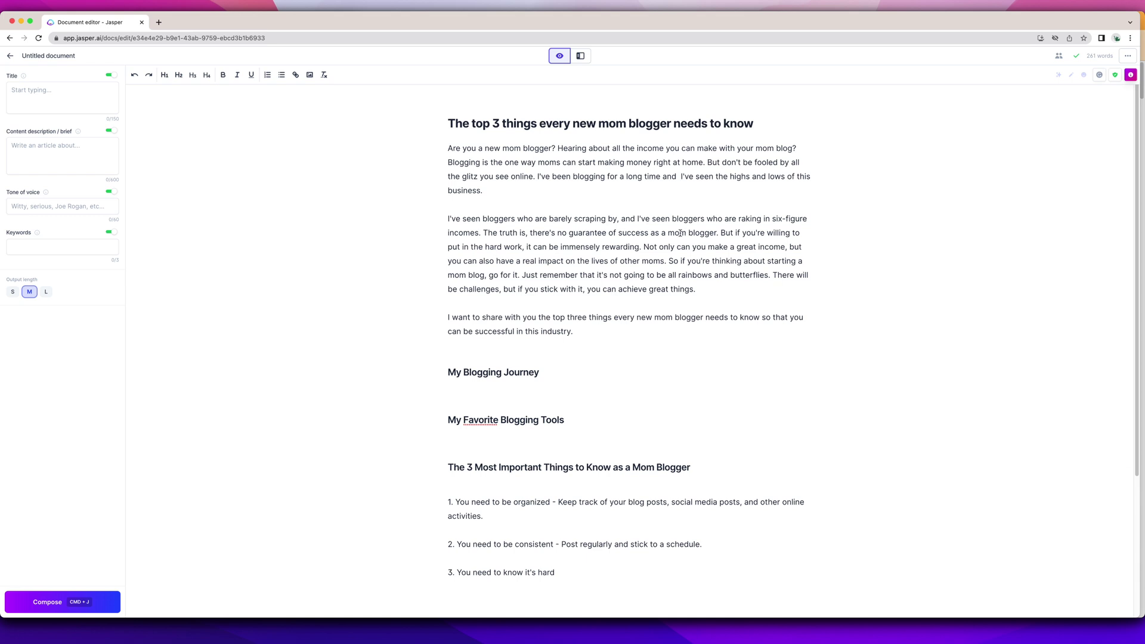
{"action": "left_click", "coordinate": [668, 260]}
{"action": "key", "text": "Return"}
Step: Remove the 'Just remember…' sentence and end the paragraph with '– and you have the support – you can succeed.'
{"action": "left_click_drag", "start_coordinate": [658, 289], "coordinate": [551, 306]}
{"action": "key", "text": "BackSpace"}
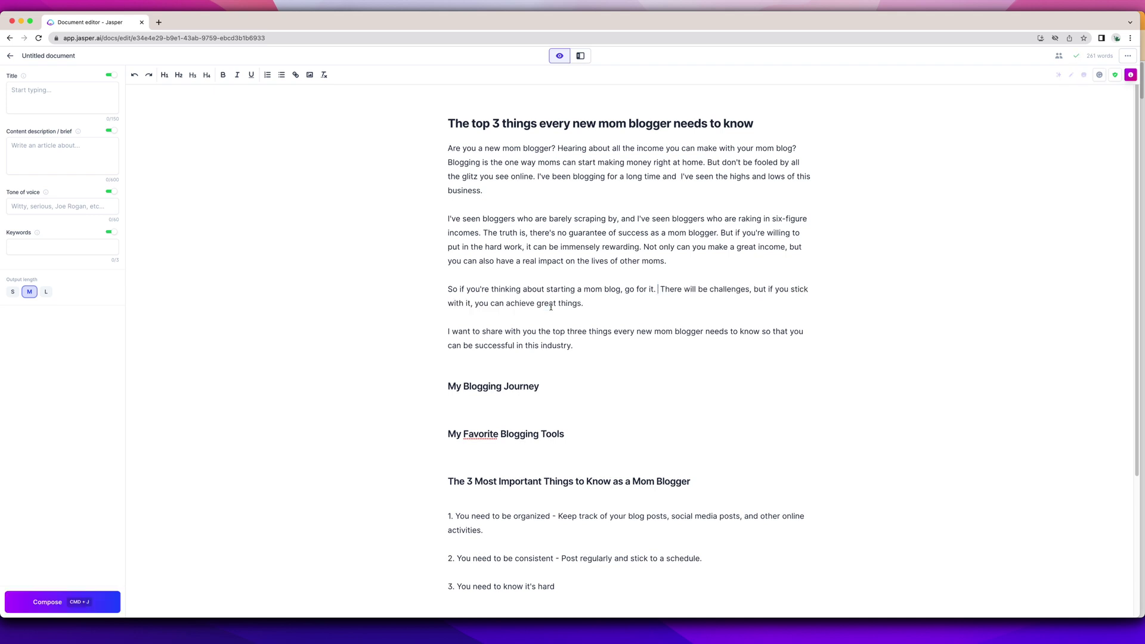
{"action": "left_click_drag", "start_coordinate": [474, 303], "coordinate": [600, 306]}
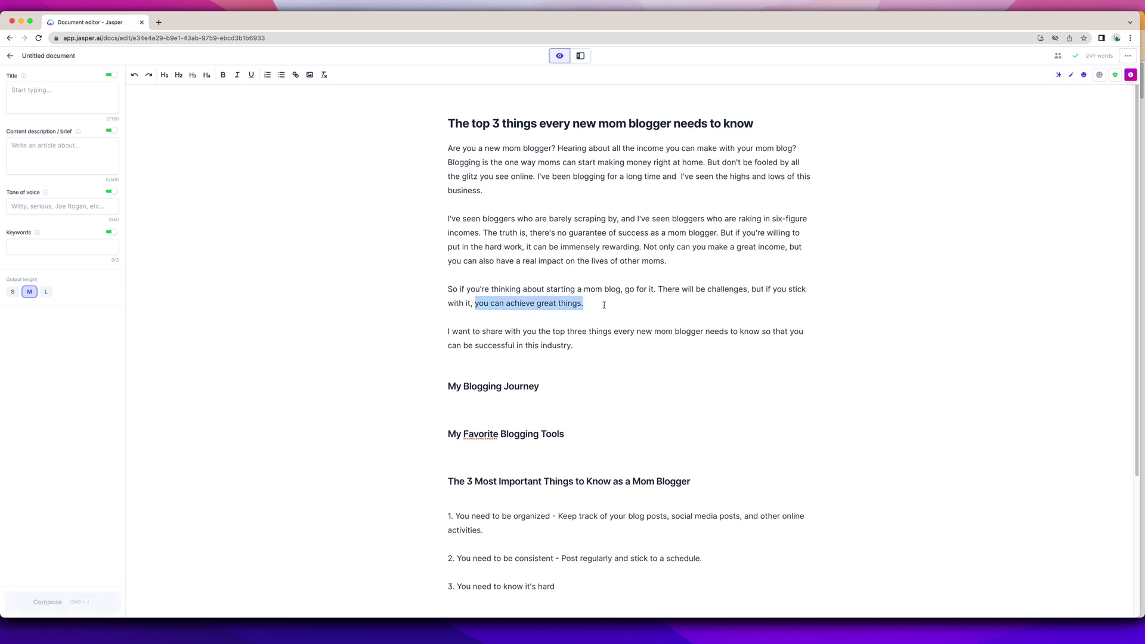
{"action": "key", "text": "BackSpace"}
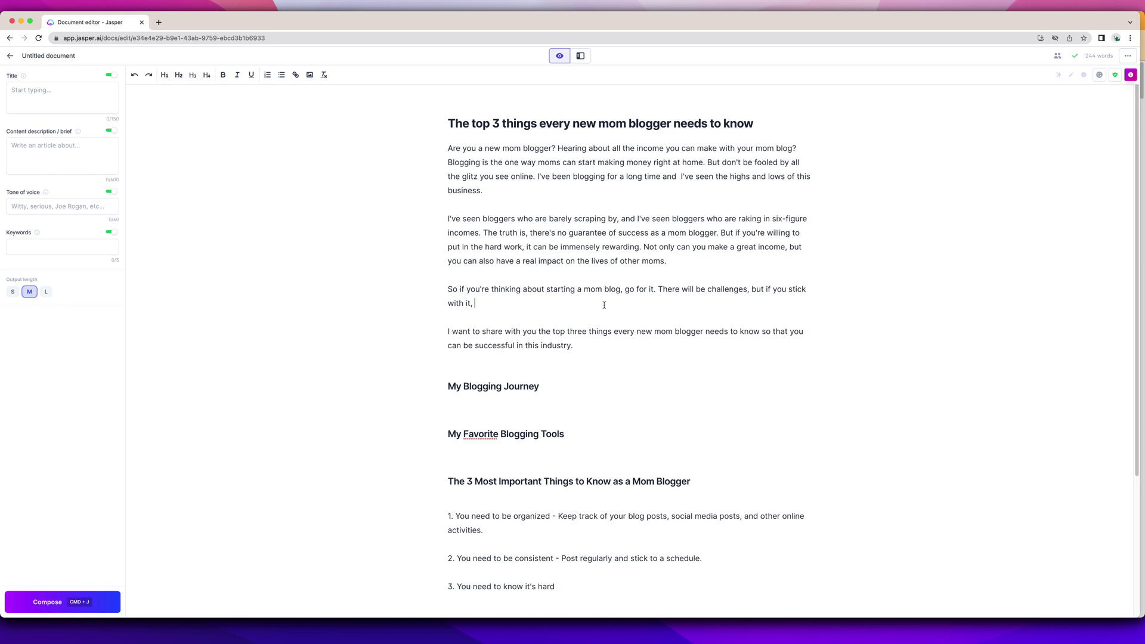
{"action": "key", "text": "BackSpace"}
{"action": "key", "text": "BackSpace"}
{"action": "type", "text": "– and you have the support"}
{"action": "type", "text": " ≠"}
{"action": "type", "text": "≠"}
{"action": "type", "text": "–"}
{"action": "type", "text": " you can succeed."}
Step: Open a new line below 'The 3 Most Important Things to Know as a Mom Blogger' heading
{"action": "scroll", "coordinate": [490, 300], "scroll_direction": "down", "scroll_amount": 3}
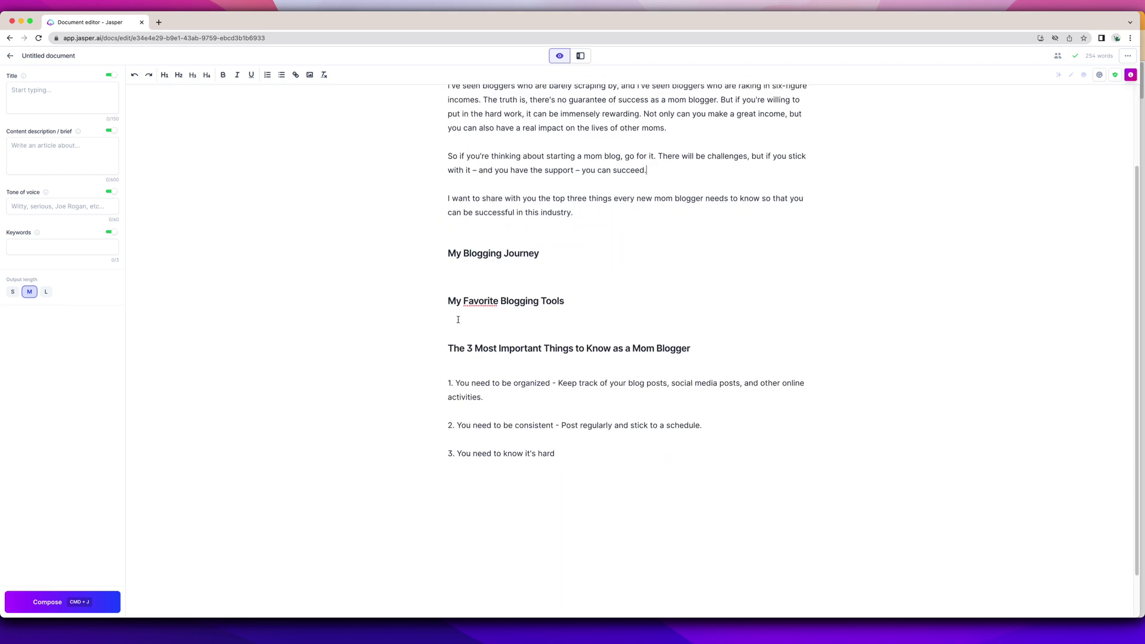
{"action": "left_click", "coordinate": [456, 320]}
{"action": "scroll", "coordinate": [508, 320], "scroll_direction": "down", "scroll_amount": 1}
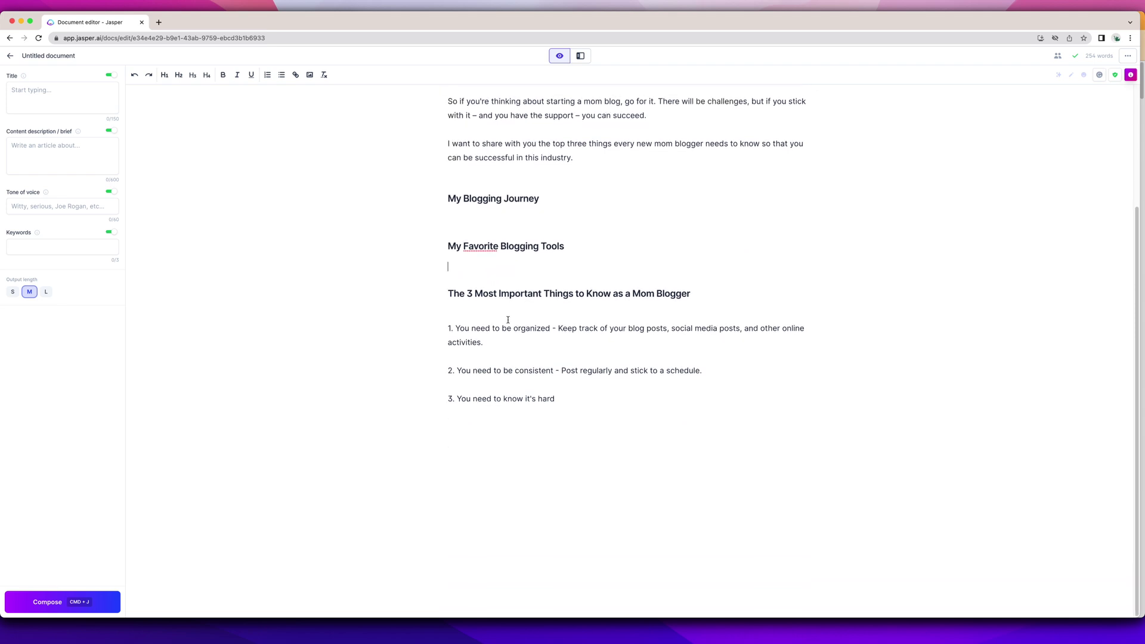
{"action": "left_click", "coordinate": [693, 294]}
{"action": "key", "text": "Return"}
Step: Generate a second-person intro about knowing key things before starting, trimming the unwanted output
{"action": "type", "text": ">"}
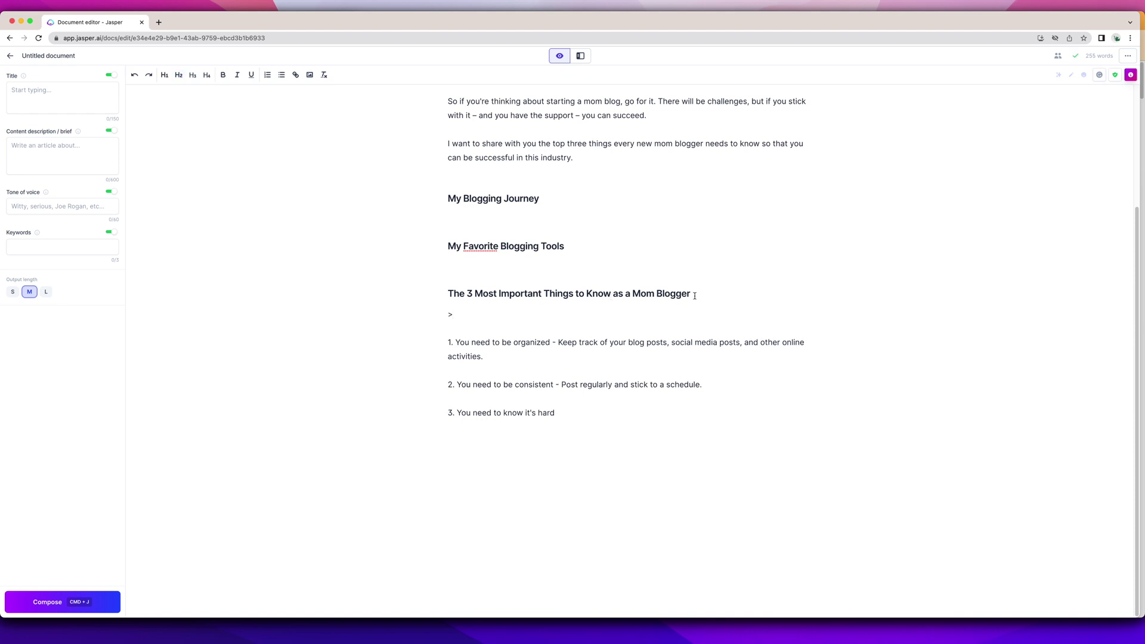
{"action": "type", "text": "write an introduction in second person about "}
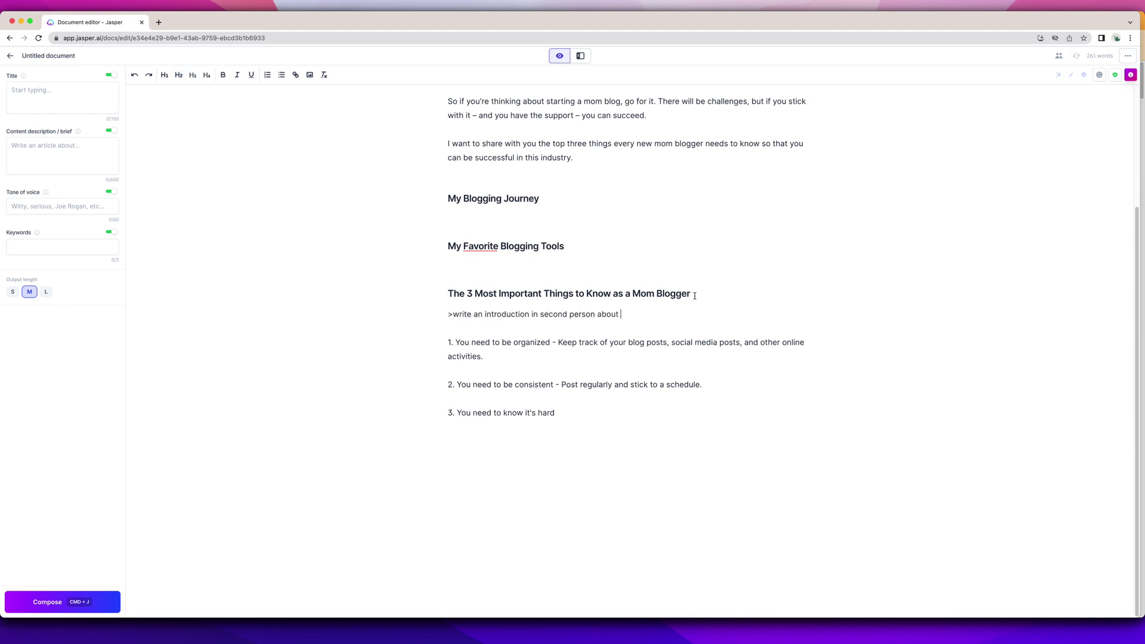
{"action": "type", "text": "knowing the important things before starting a"}
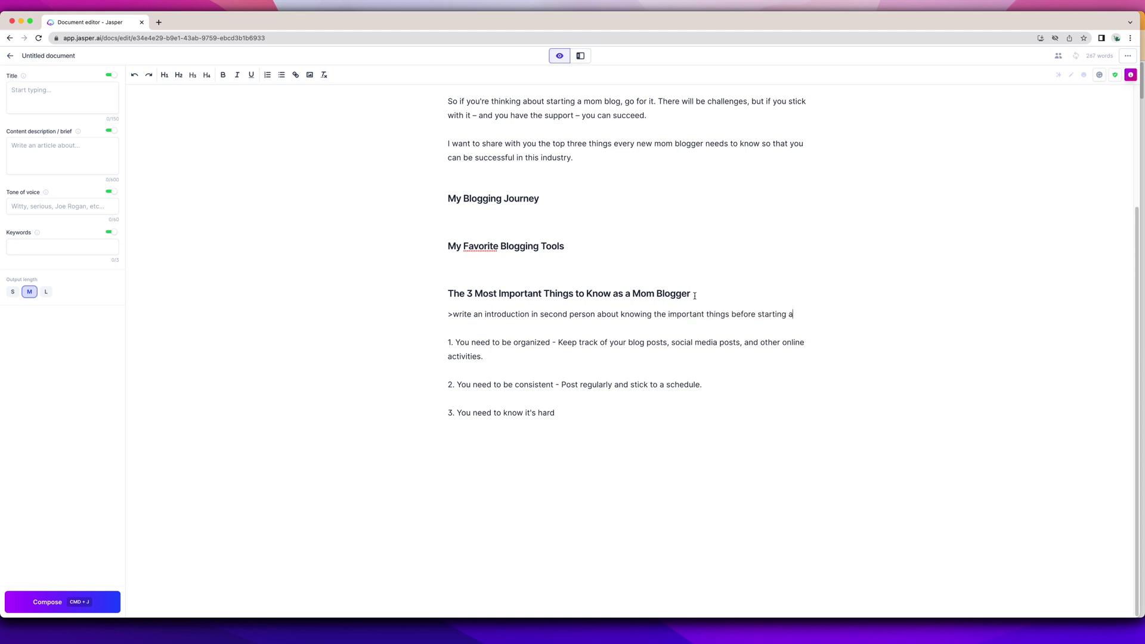
{"action": "type", "text": " mom blog and how that will help you succeed."}
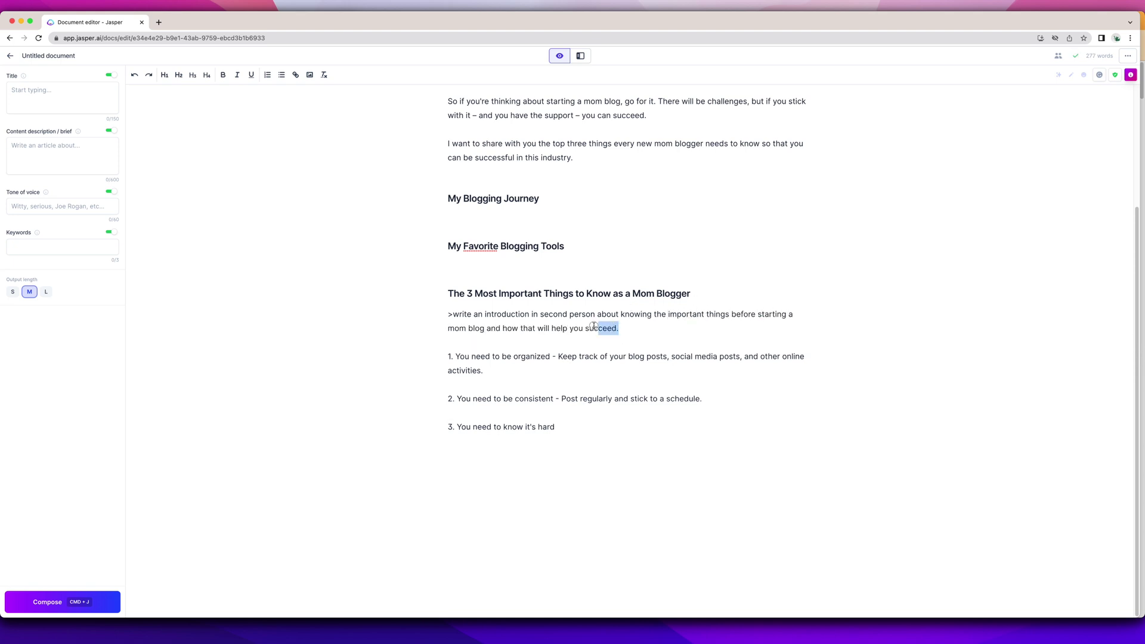
{"action": "key", "text": "super+j"}
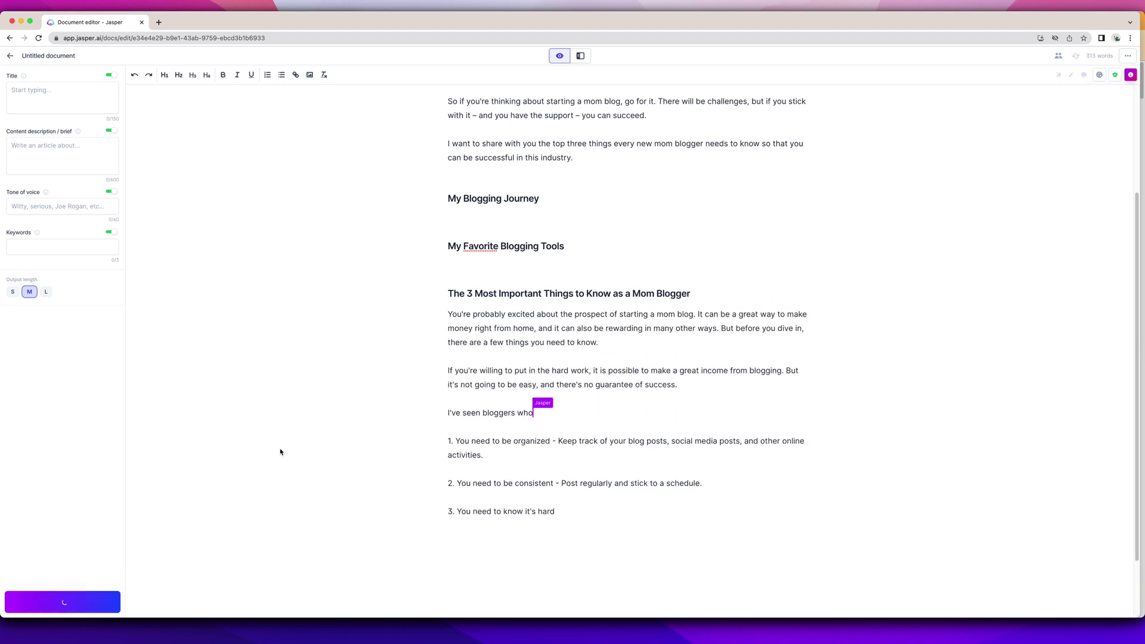
{"action": "key", "text": "BackSpace"}
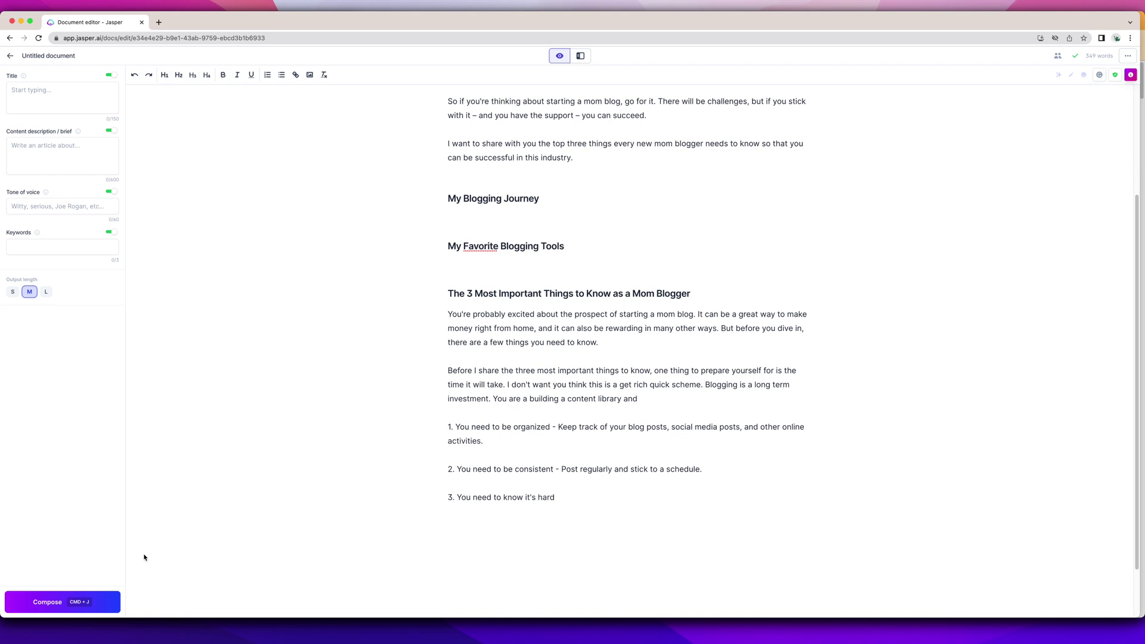
{"action": "left_click_drag", "start_coordinate": [623, 483], "coordinate": [424, 471]}
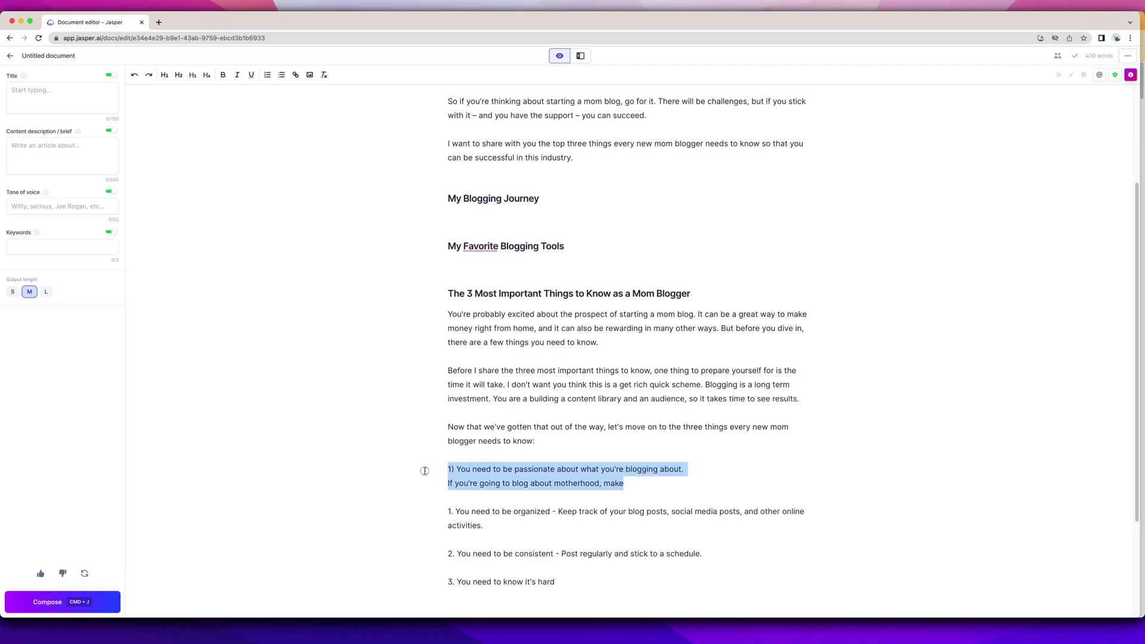
Step: Delete the stray '1) You need to be passionate' lines, then review the whole draft
{"action": "key", "text": "BackSpace"}
{"action": "key", "text": "BackSpace"}
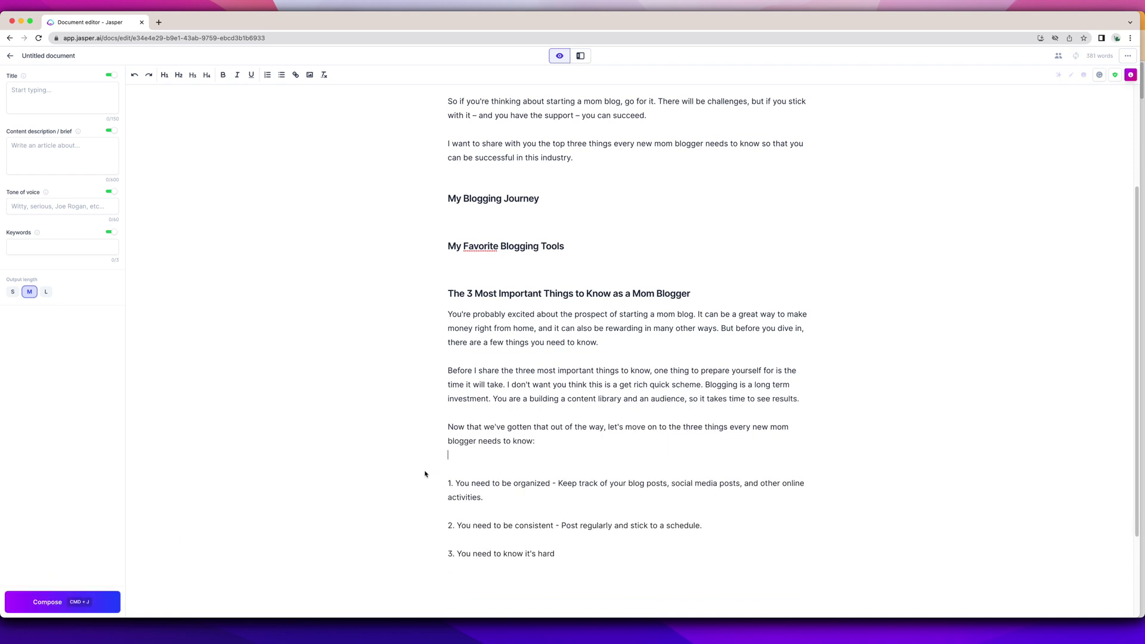
{"action": "scroll", "coordinate": [425, 474], "scroll_direction": "down", "scroll_amount": 4}
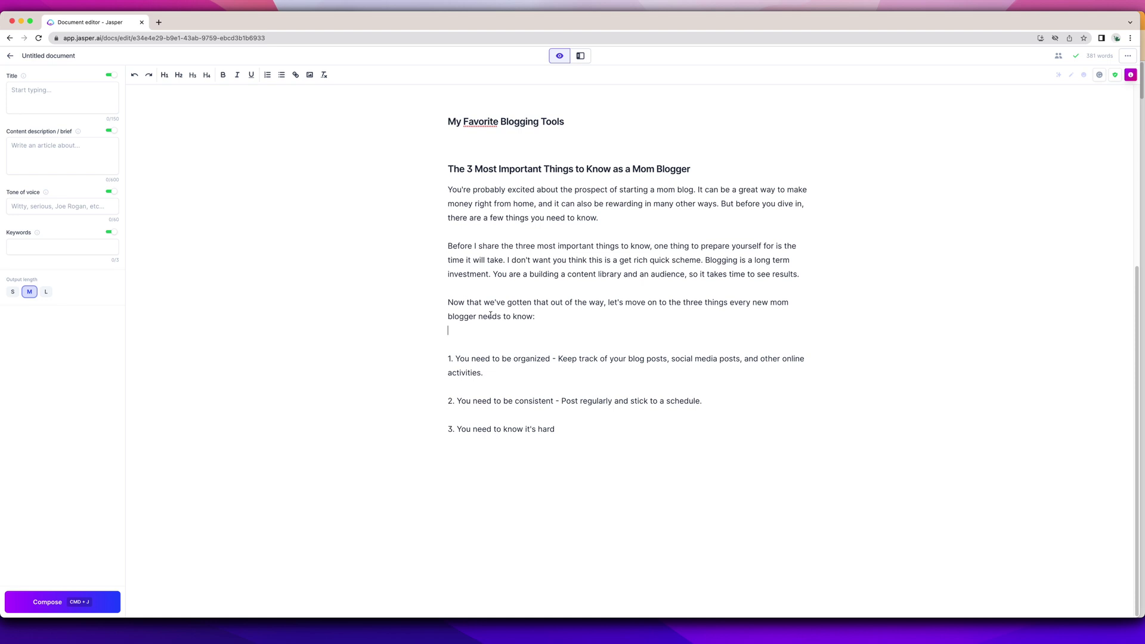
{"action": "scroll", "coordinate": [490, 315], "scroll_direction": "up", "scroll_amount": 3}
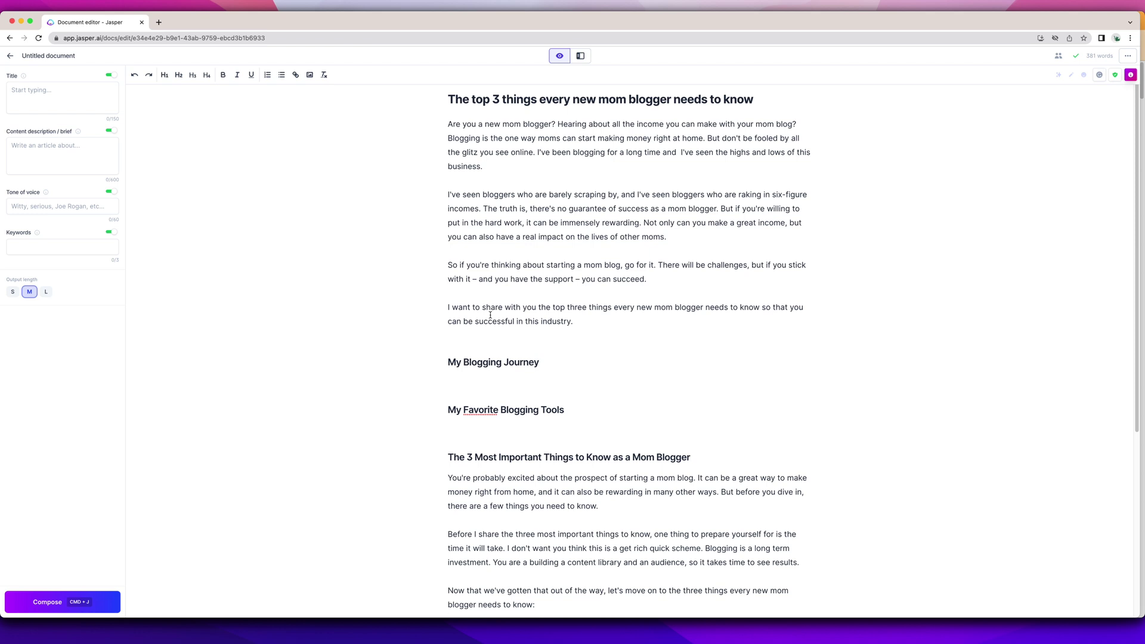
{"action": "scroll", "coordinate": [490, 315], "scroll_direction": "down", "scroll_amount": 3}
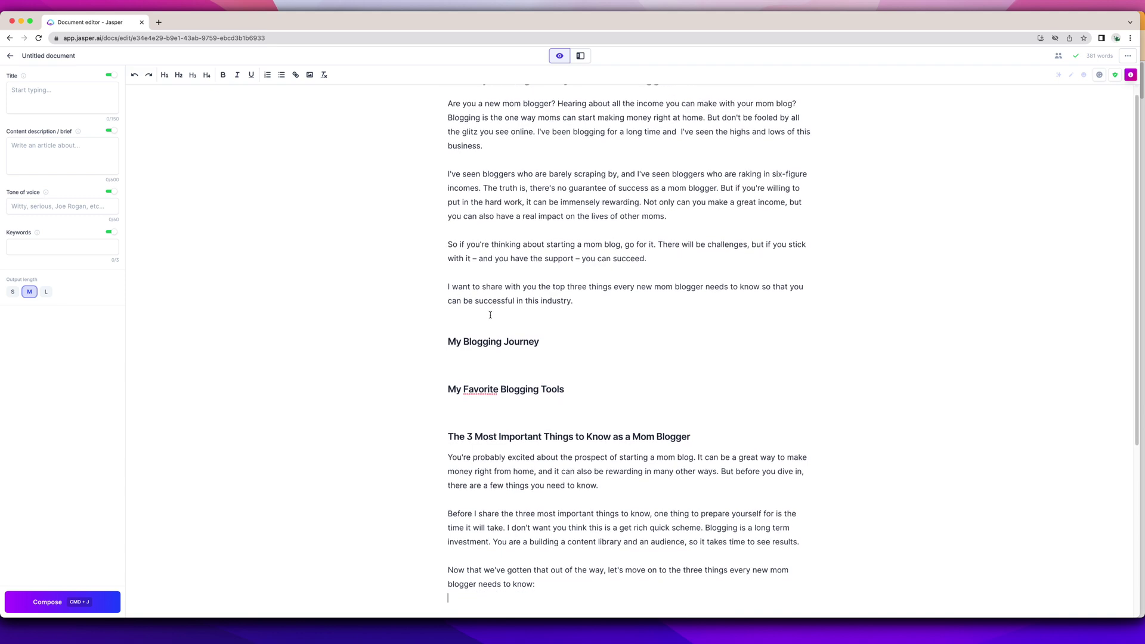
{"action": "scroll", "coordinate": [490, 315], "scroll_direction": "down", "scroll_amount": 6}
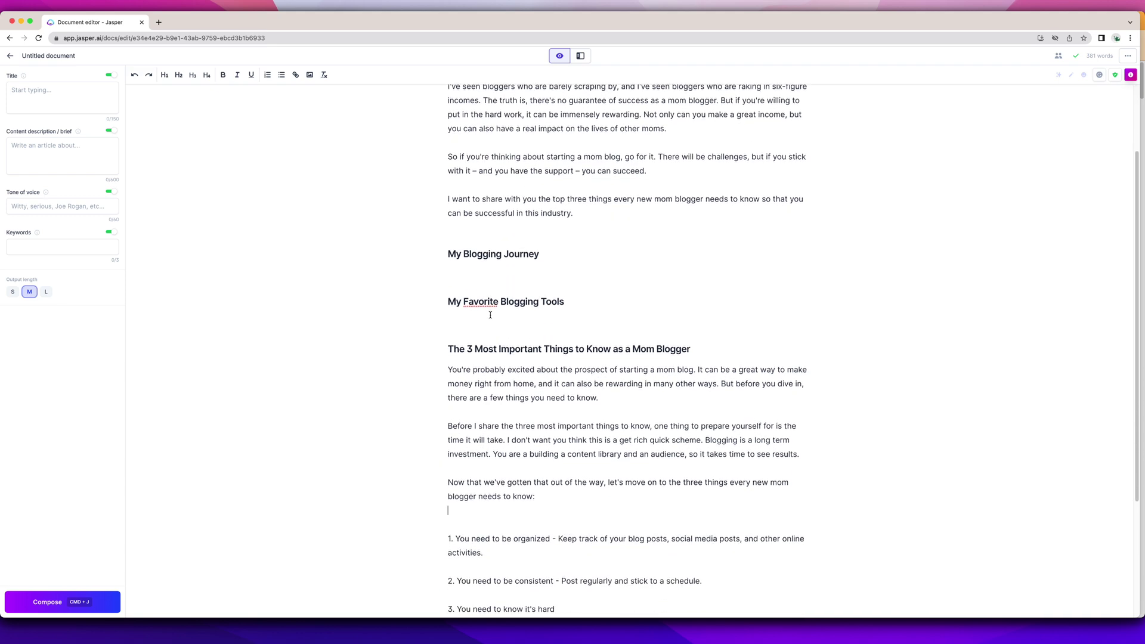
{"action": "scroll", "coordinate": [491, 315], "scroll_direction": "down", "scroll_amount": 1}
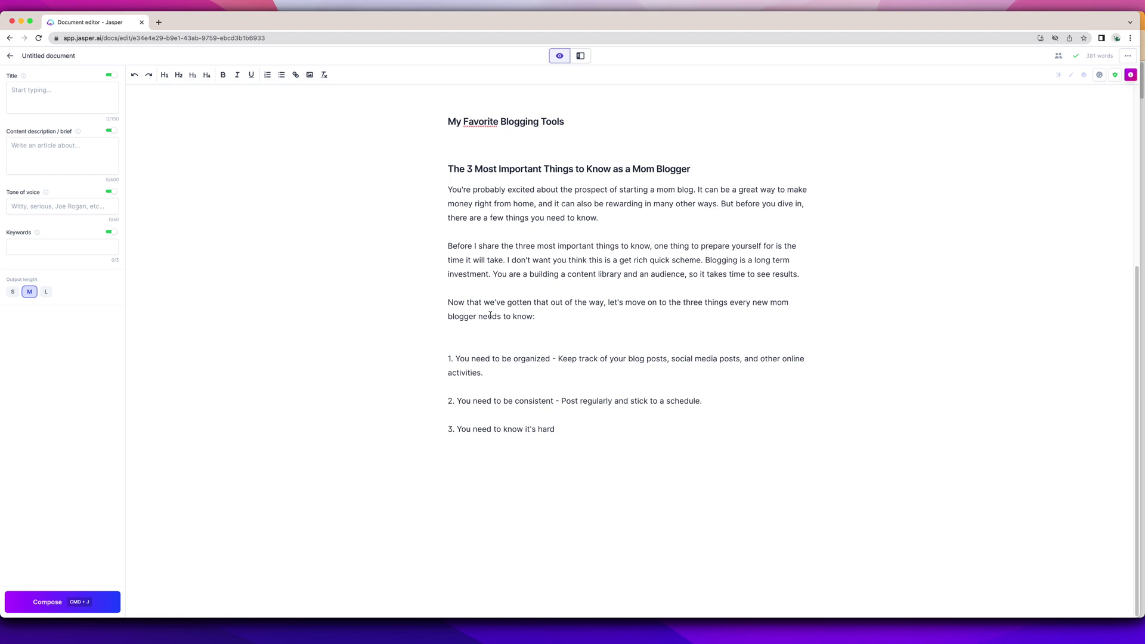
{"action": "scroll", "coordinate": [490, 315], "scroll_direction": "up", "scroll_amount": 11}
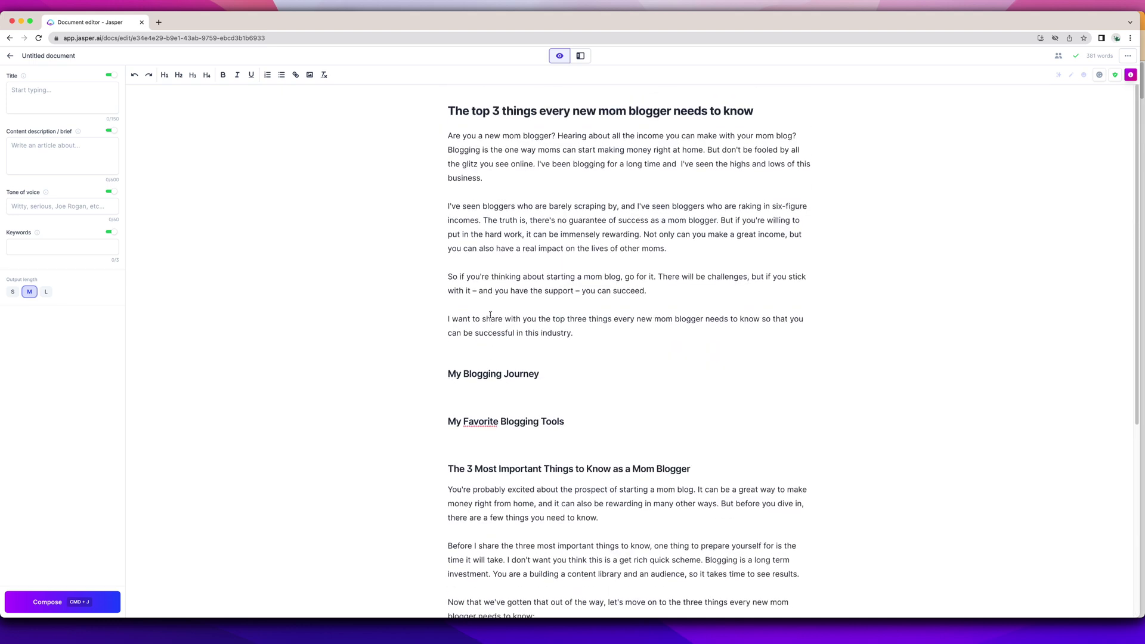
{"action": "left_click_drag", "start_coordinate": [451, 147], "coordinate": [496, 197]}
{"action": "left_click", "coordinate": [483, 246]}
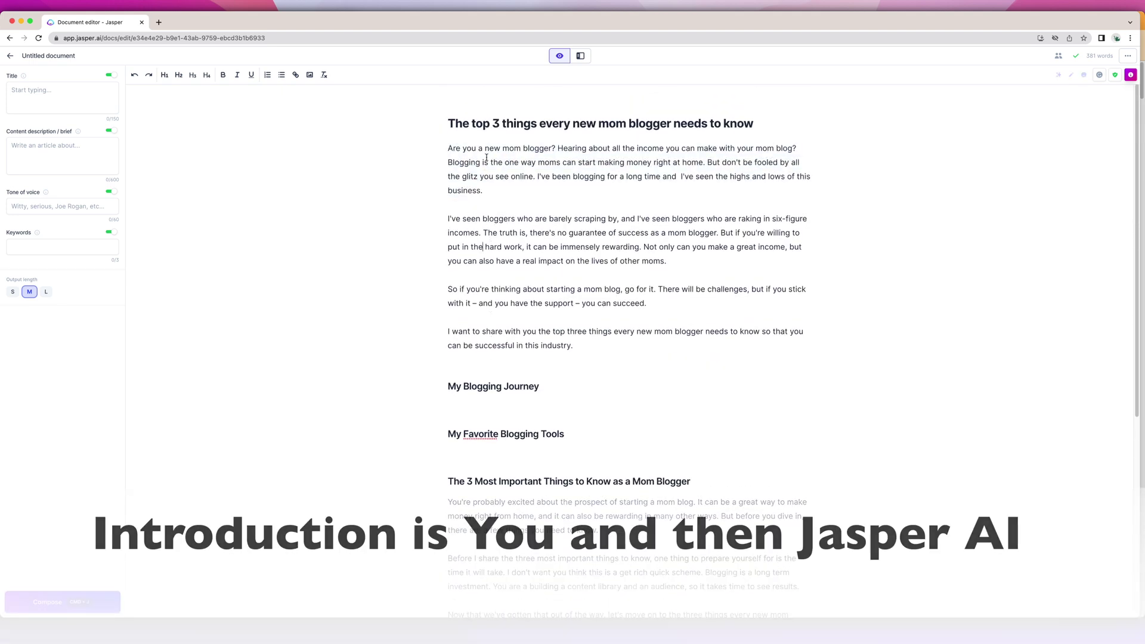
{"action": "scroll", "coordinate": [469, 268], "scroll_direction": "down", "scroll_amount": 2}
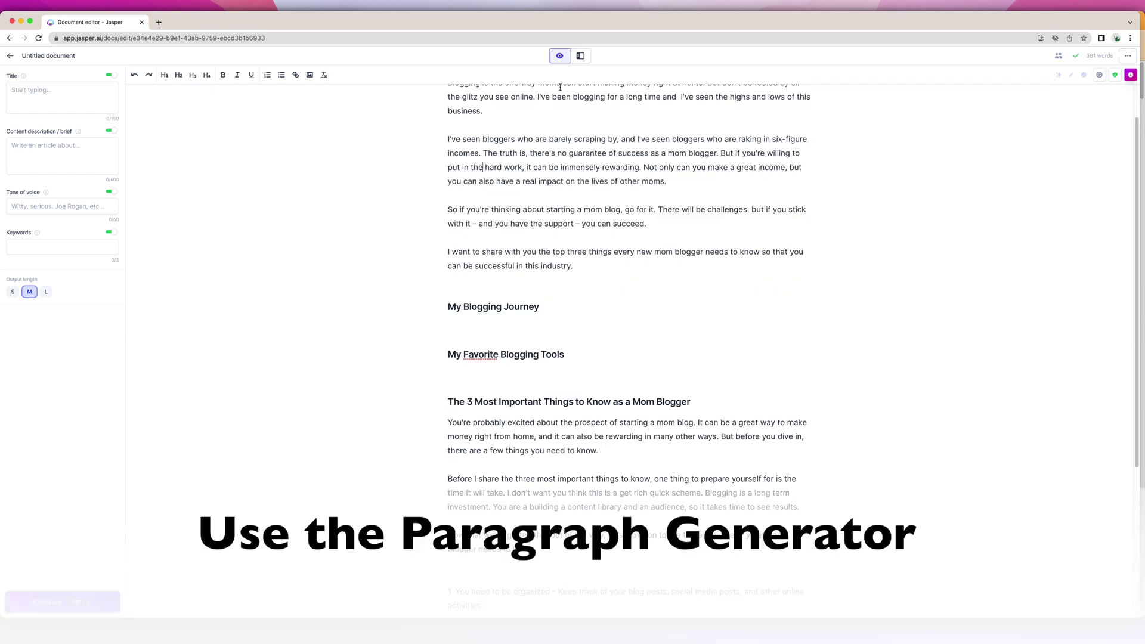
{"action": "left_click", "coordinate": [580, 55]}
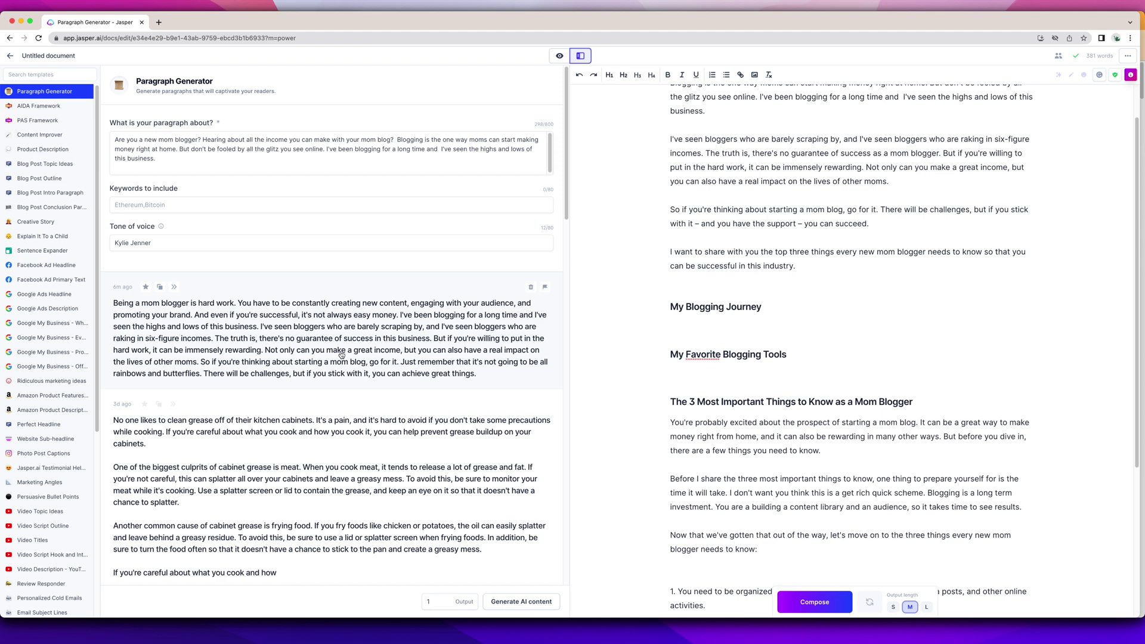
{"action": "triple_click", "coordinate": [687, 307]}
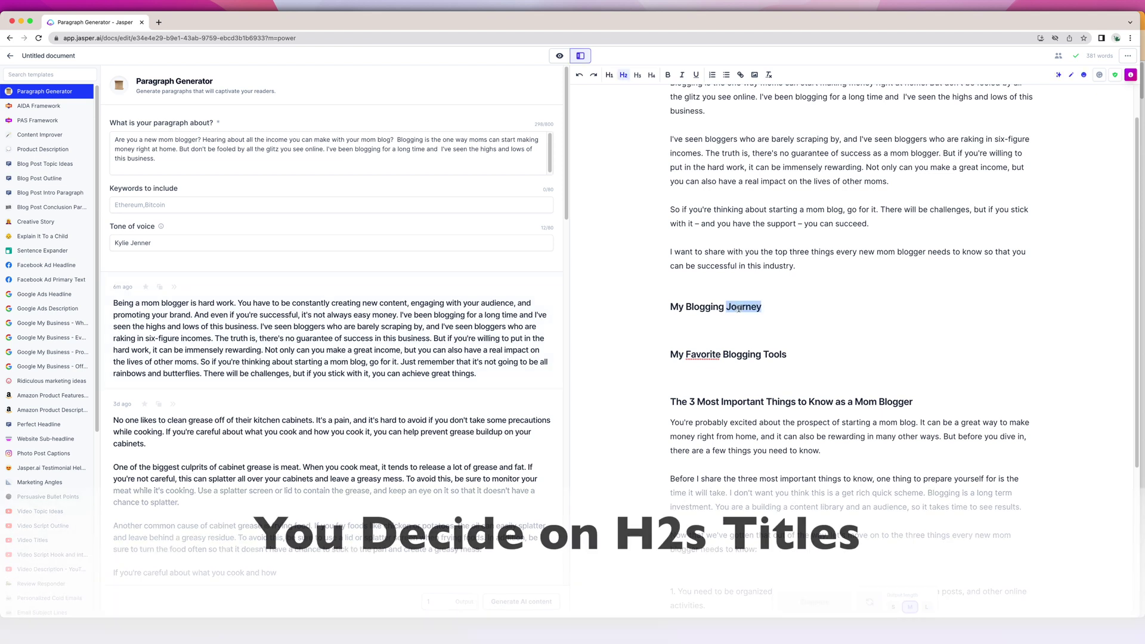
{"action": "double_click", "coordinate": [703, 355]}
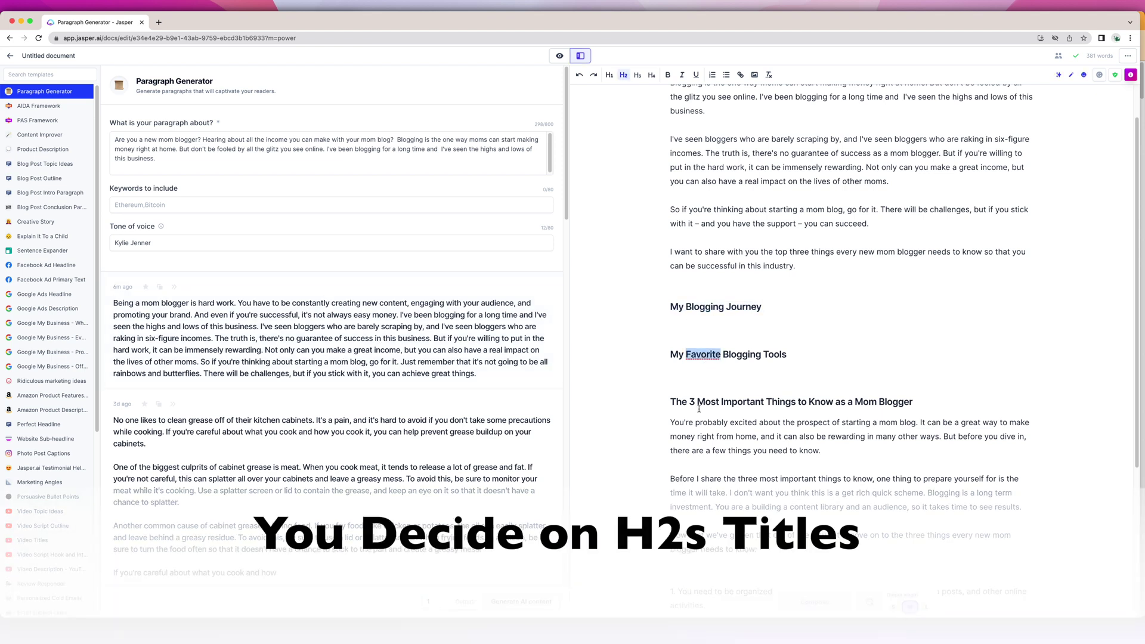
{"action": "scroll", "coordinate": [698, 409], "scroll_direction": "down", "scroll_amount": 4}
{"action": "left_click_drag", "start_coordinate": [670, 358], "coordinate": [793, 434]}
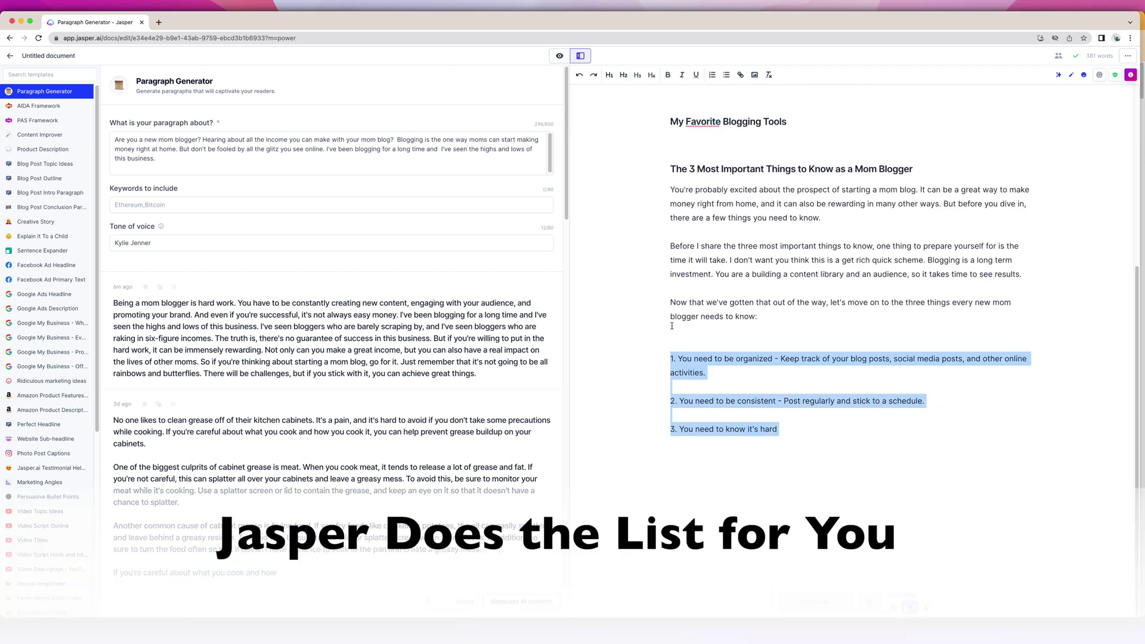
{"action": "left_click", "coordinate": [559, 56]}
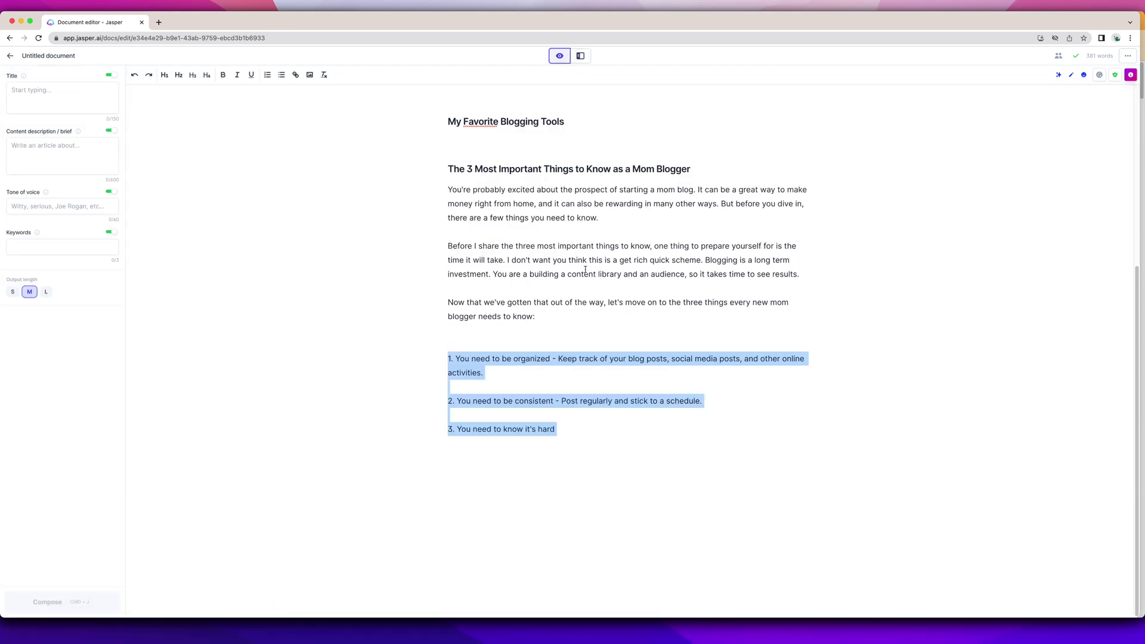